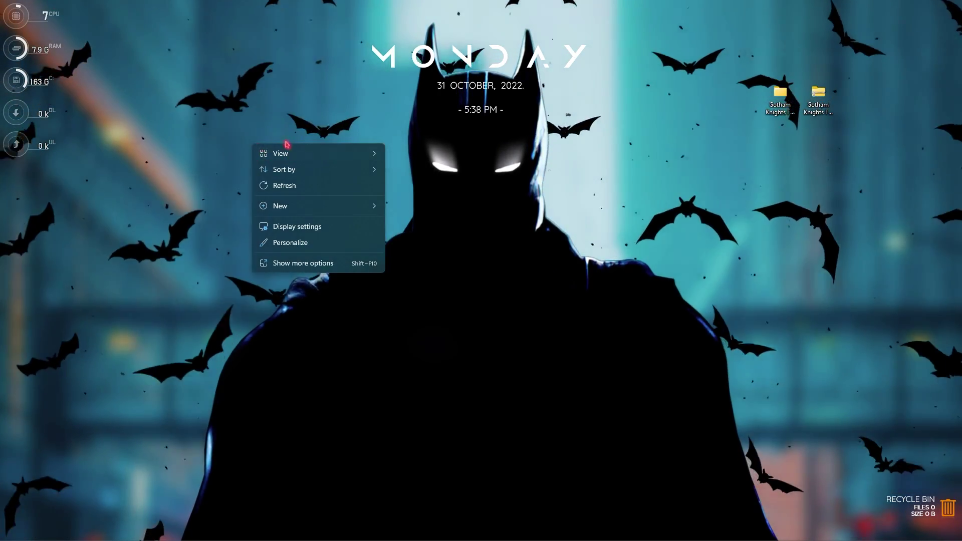
Step: Launch NVIDIA Control Panel from the desktop's full context menu and open Manage 3D settings
left_click(293, 264)
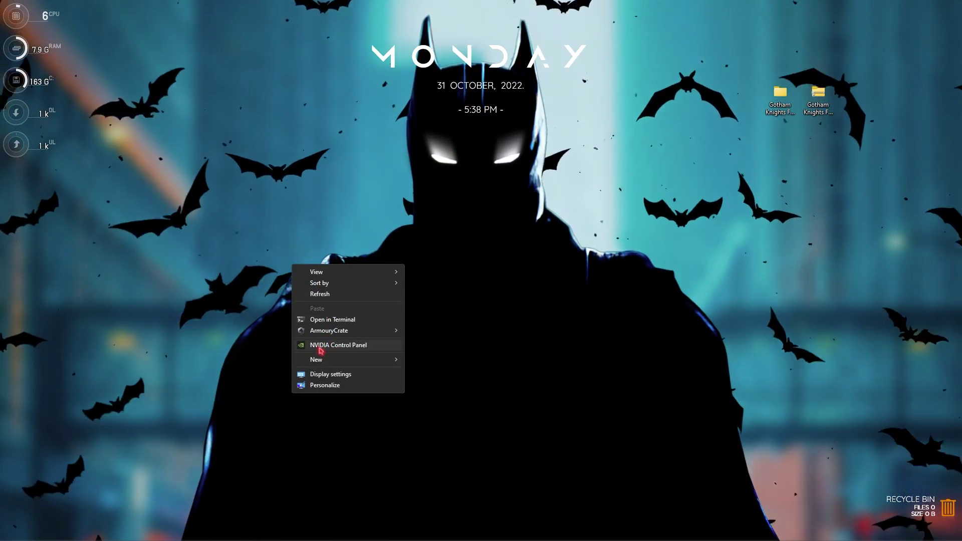
left_click(321, 345)
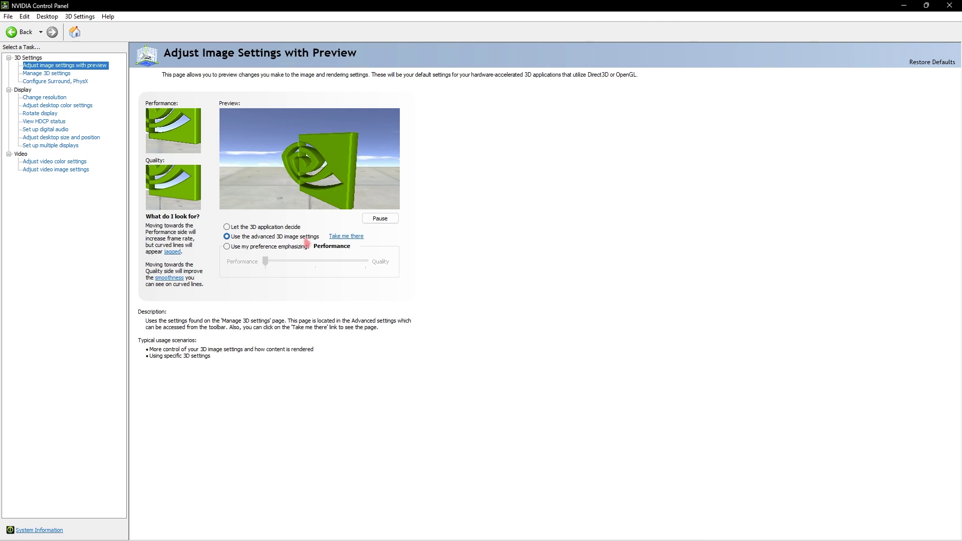
left_click(50, 74)
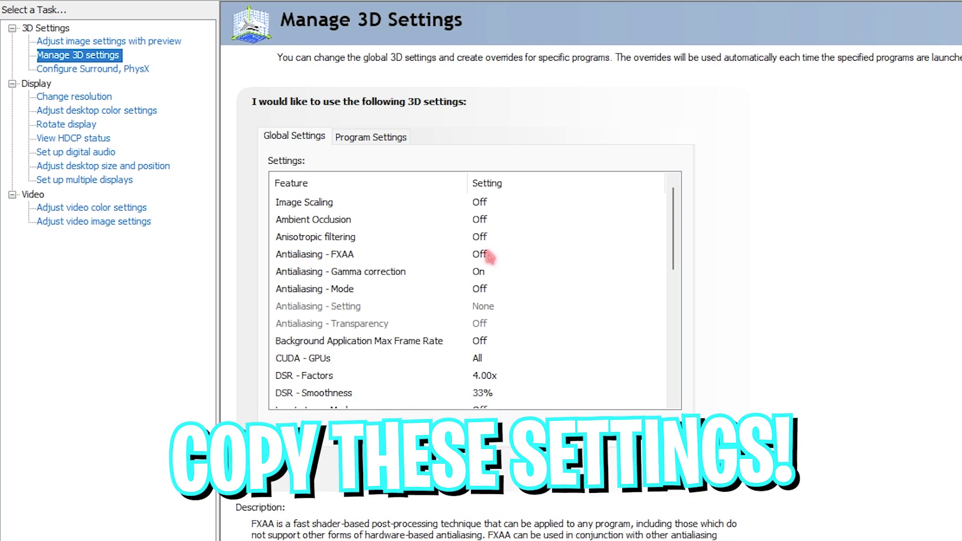
Step: Review the Global Settings list, confirming Max Frame Rate is Off, then go to Configure Surround, PhysX
scroll(482, 351, "down", 1)
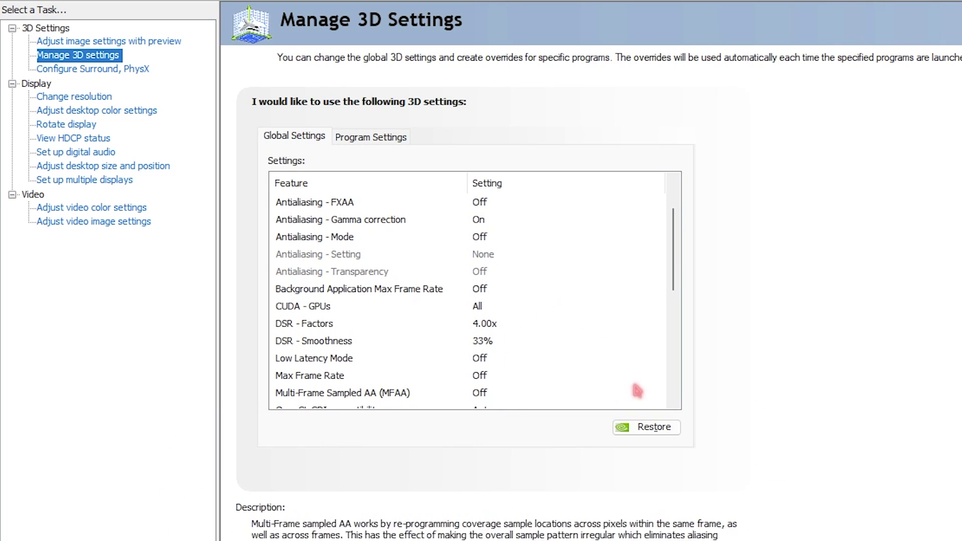
scroll(622, 368, "down", 1)
left_click(596, 324)
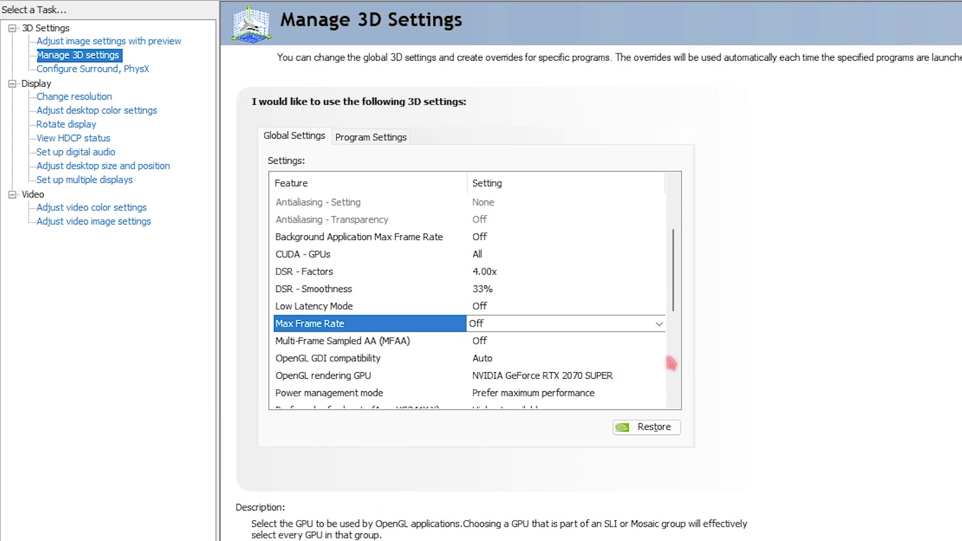
scroll(576, 311, "down", 1)
scroll(602, 296, "down", 1)
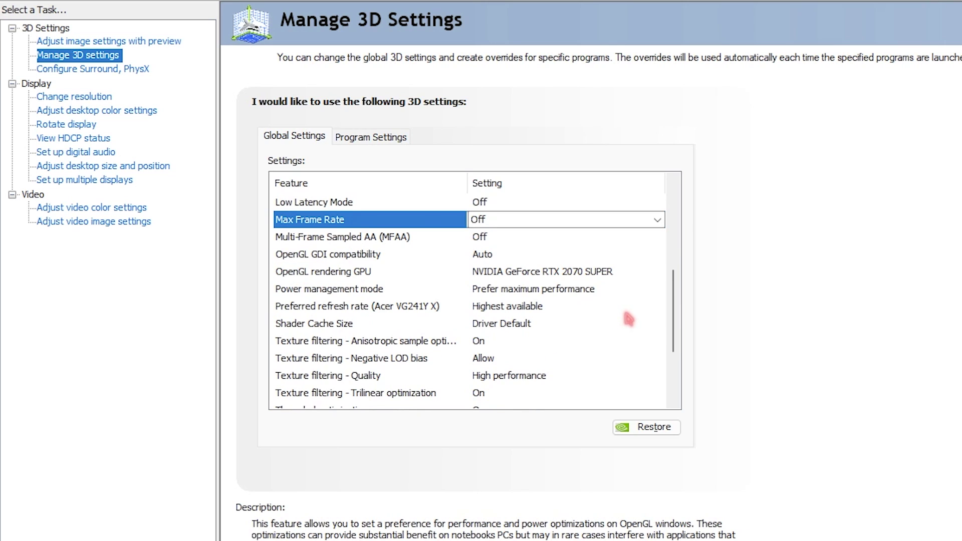
scroll(634, 266, "down", 1)
scroll(655, 262, "down", 1)
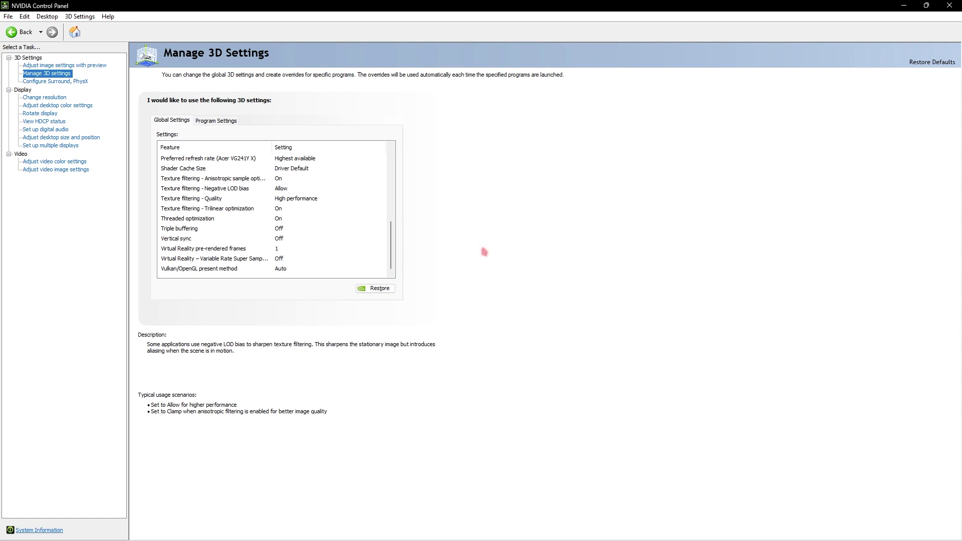
left_click(50, 82)
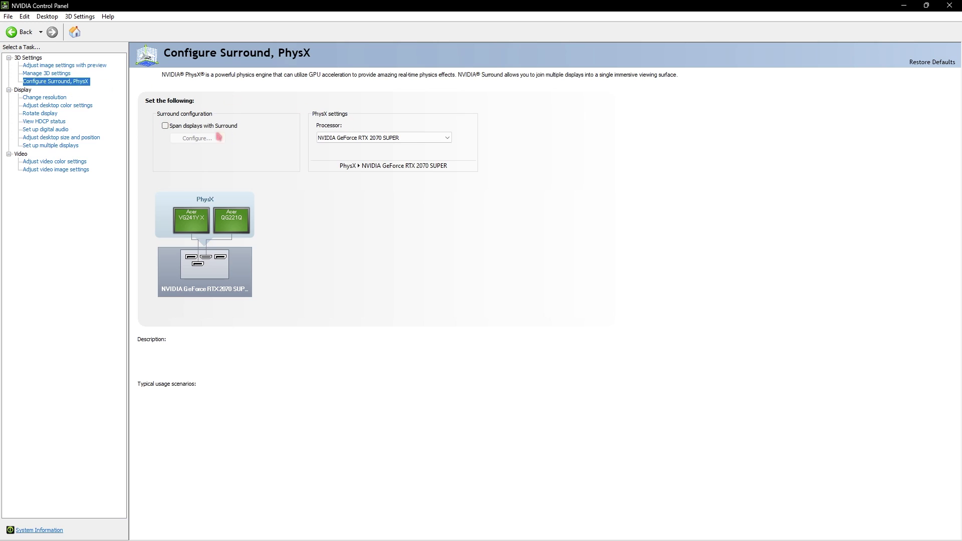
Step: Set the PhysX processor to NVIDIA GeForce RTX 2070 SUPER, then go to Adjust video color settings
left_click(345, 138)
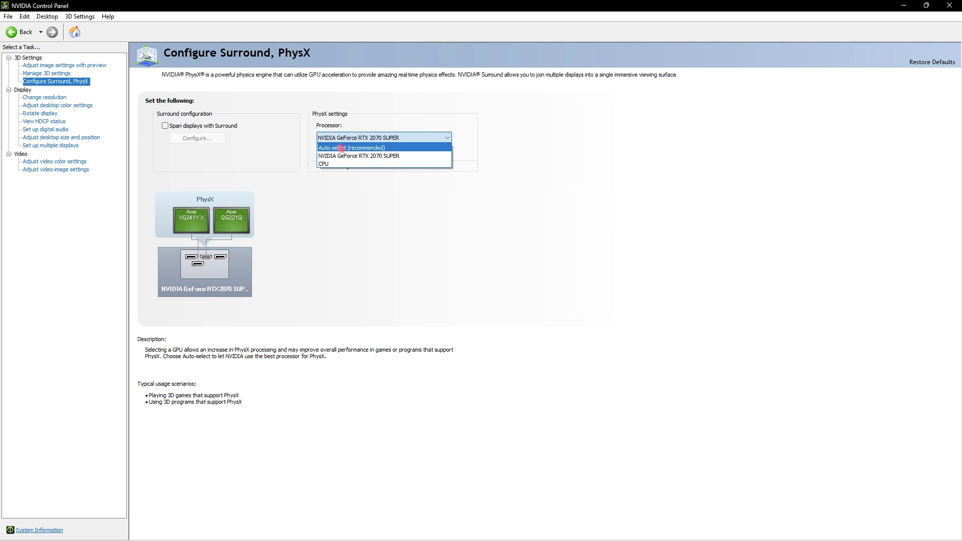
left_click(337, 157)
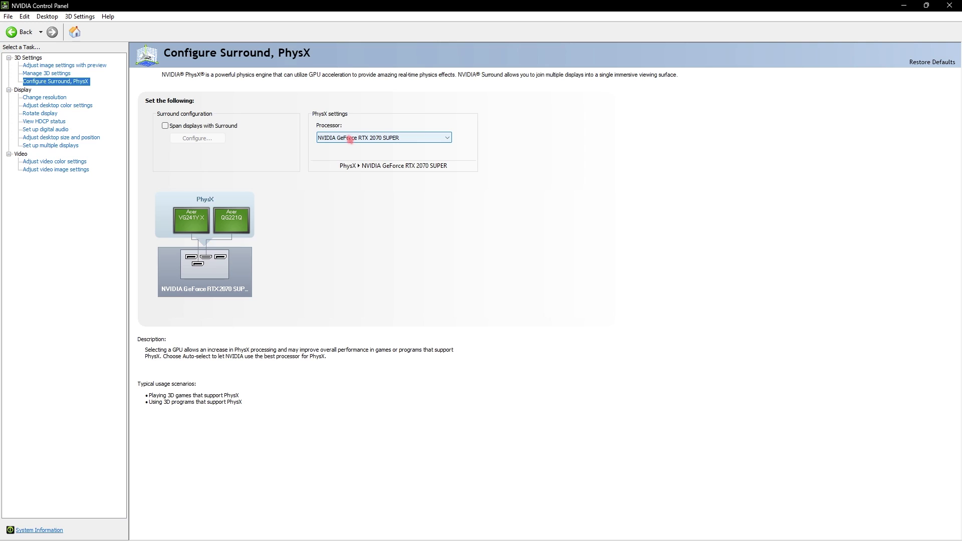
left_click(41, 162)
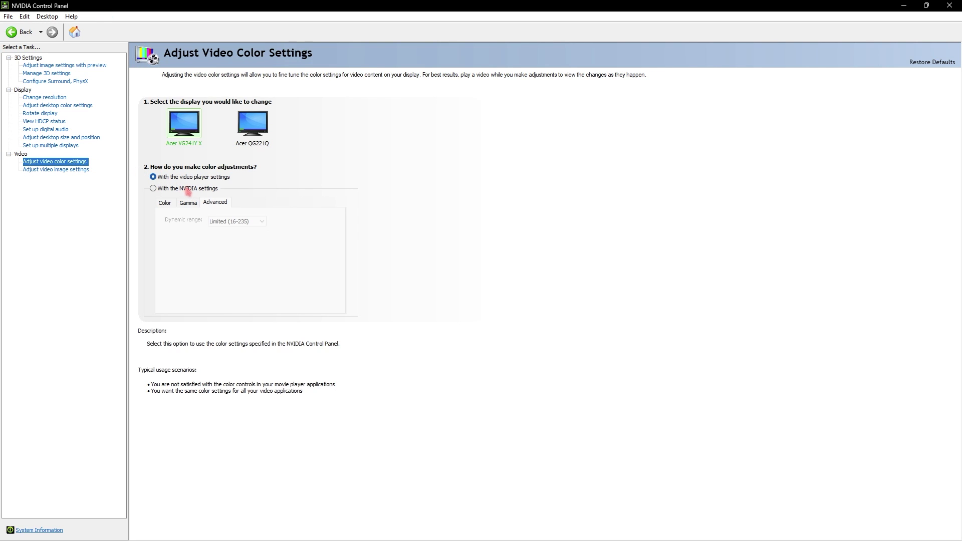
Step: Use With the NVIDIA settings for video colour, with Dynamic range Full (0-255), and apply
left_click(187, 190)
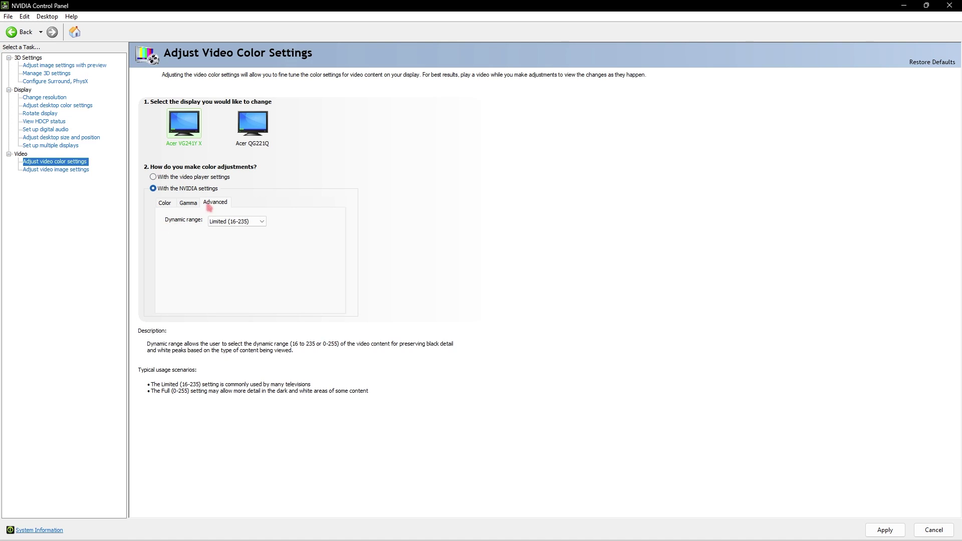
left_click(232, 224)
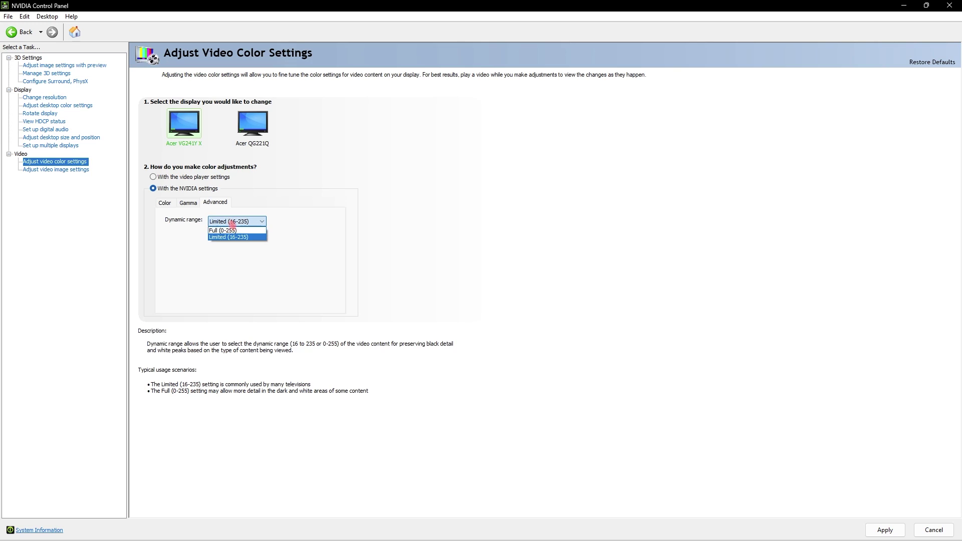
left_click(228, 235)
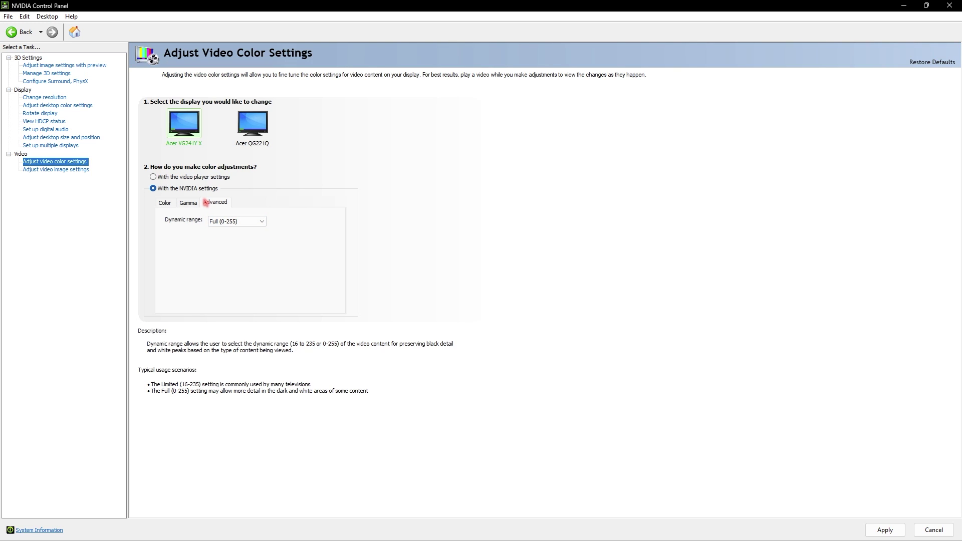
left_click(885, 531)
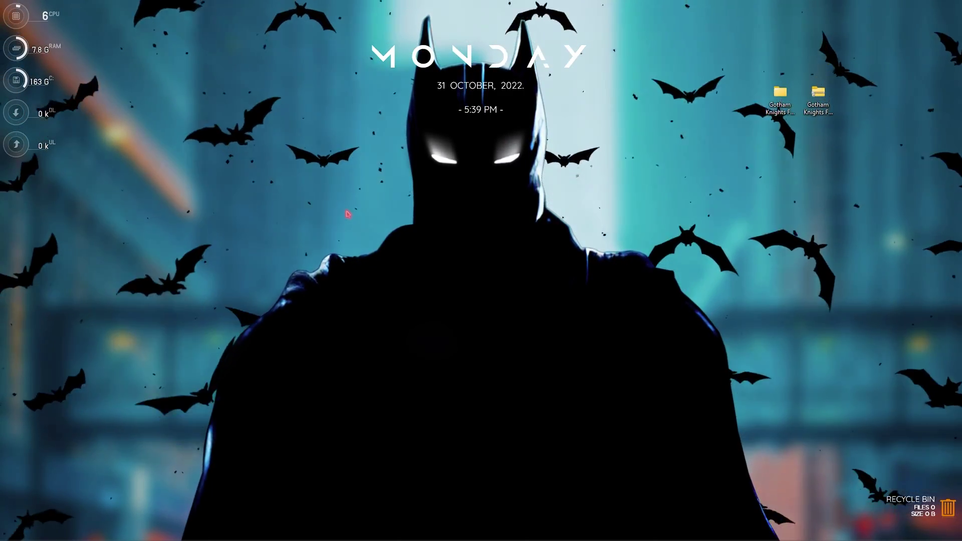
Step: Launch the Windows Settings app by searching 'settings' from Start
key("super")
type("settings")
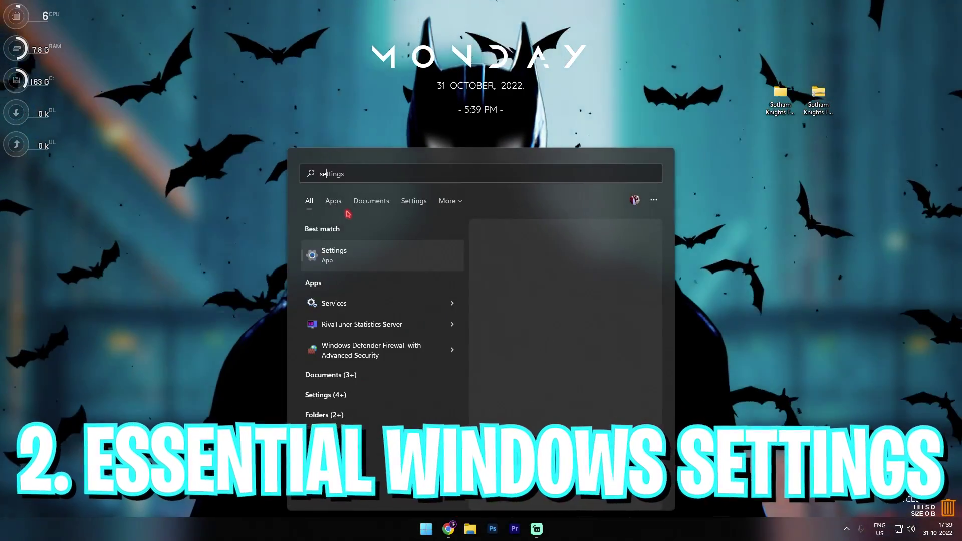
left_click(340, 257)
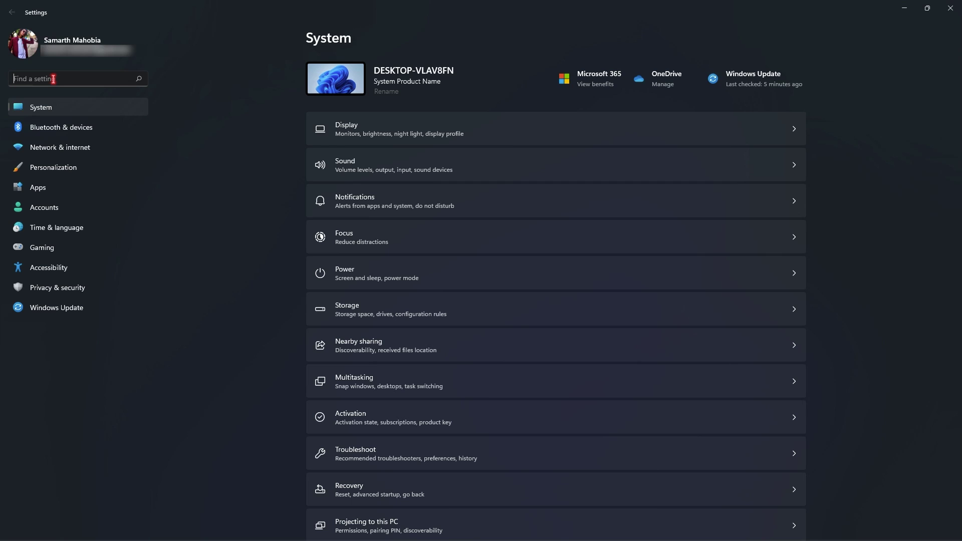
Step: Search 'Game' to reach the Game Mode page, then go to its related Graphics settings
type("Game")
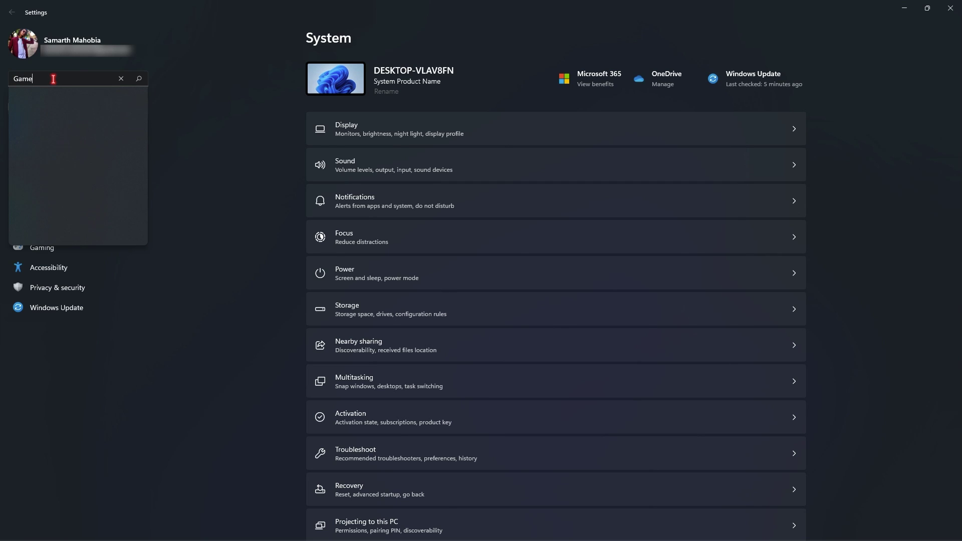
left_click(57, 119)
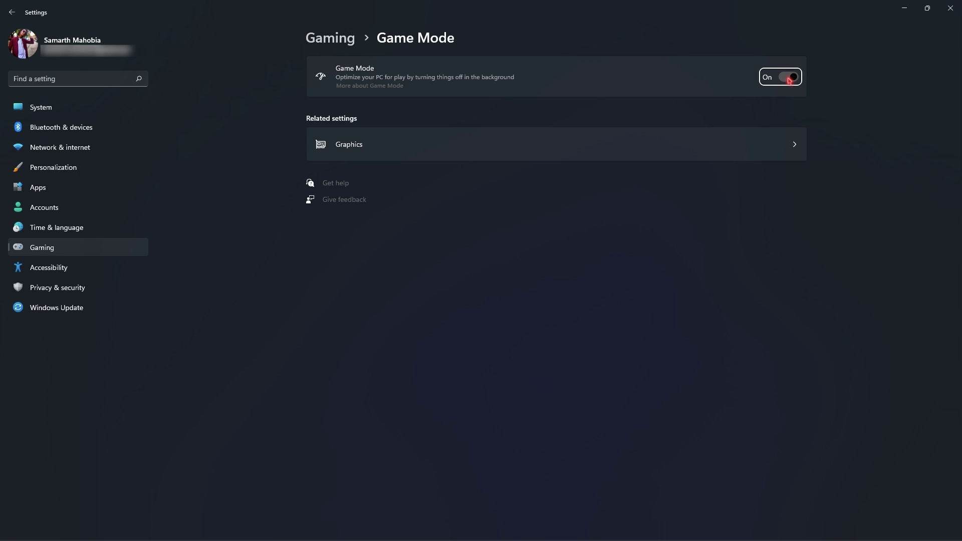
left_click(355, 141)
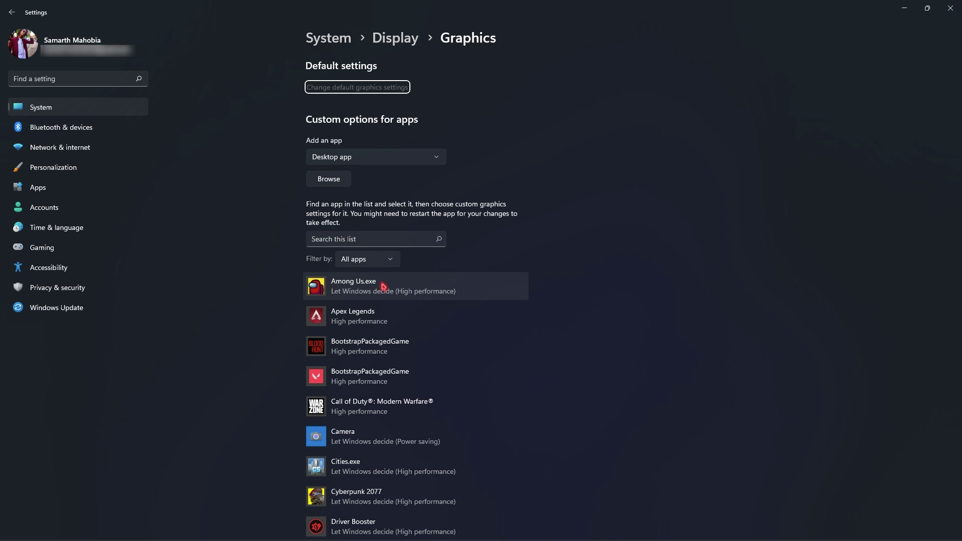
Step: Browse for GothamKnights.exe and add it to the per-app graphics list
scroll(384, 287, "down", 10)
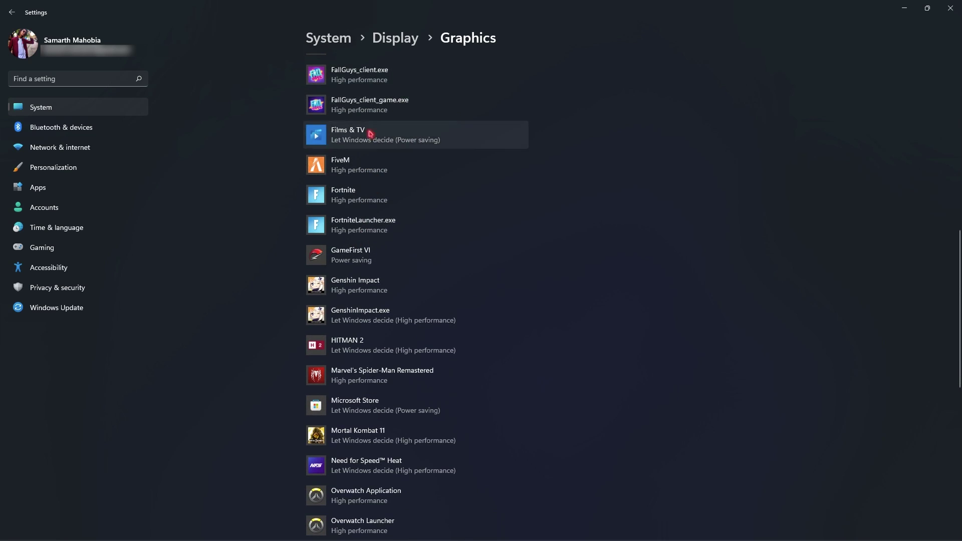
scroll(369, 145, "down", 3)
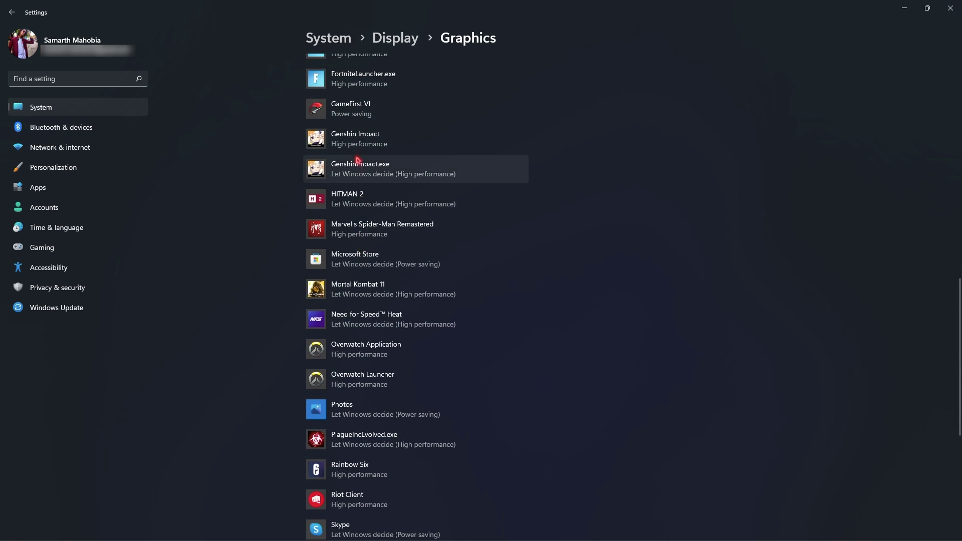
scroll(358, 159, "down", 6)
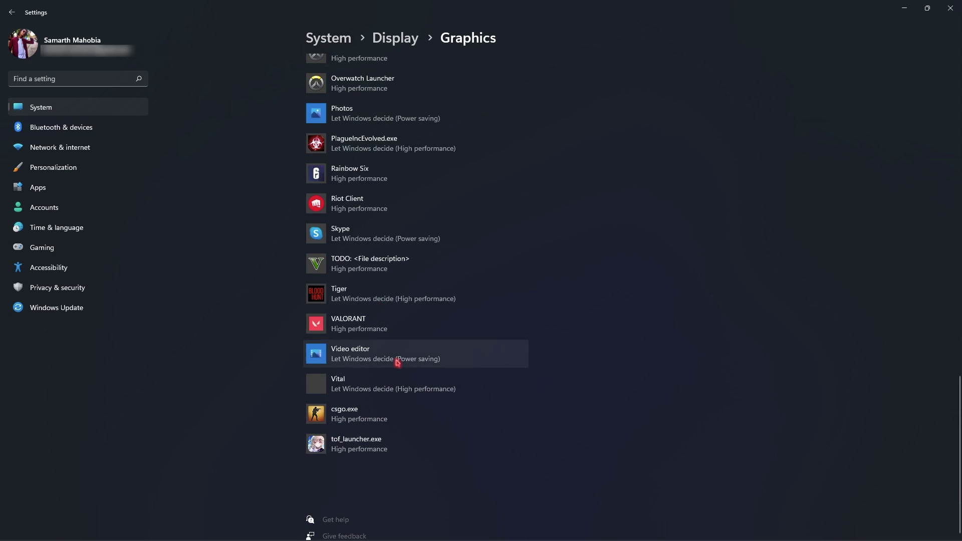
scroll(384, 344, "up", 15)
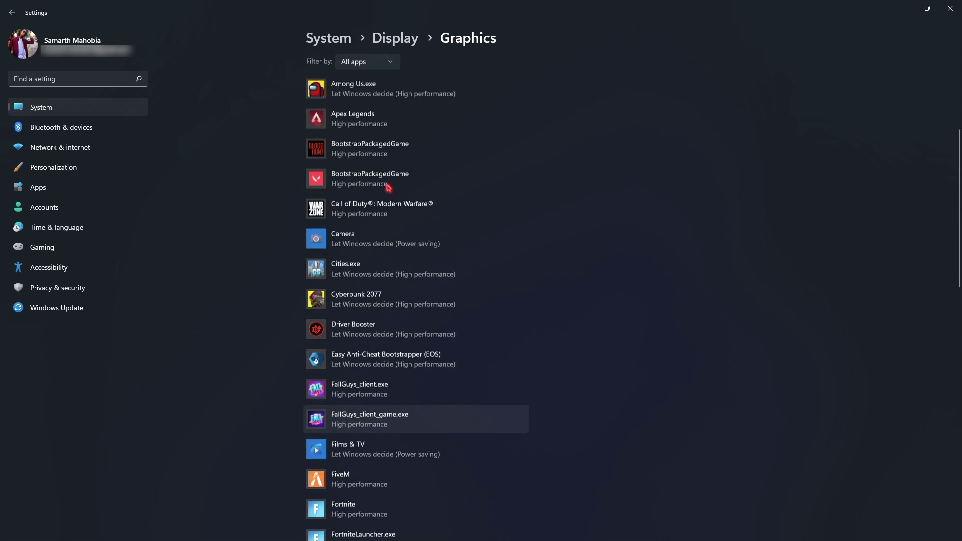
scroll(388, 188, "up", 4)
left_click(321, 181)
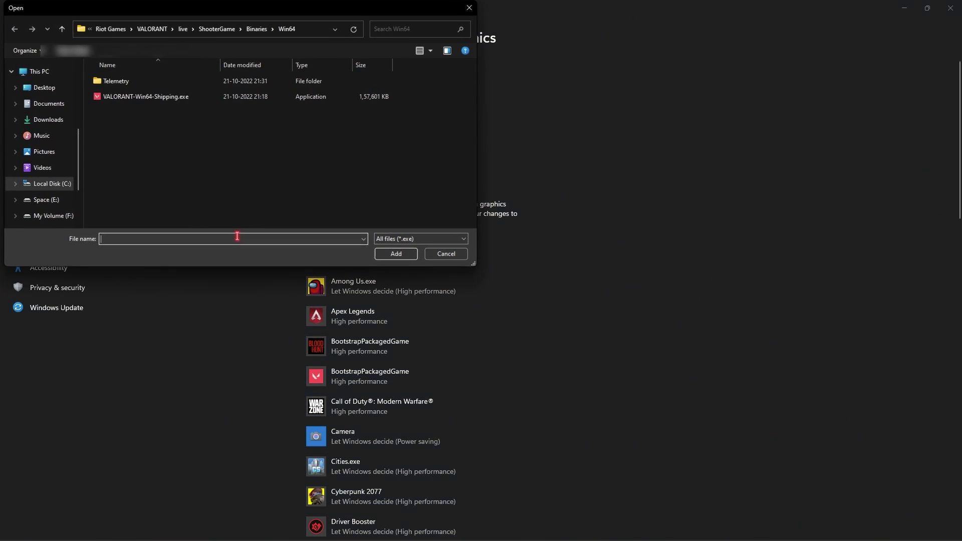
scroll(62, 165, "down", 1)
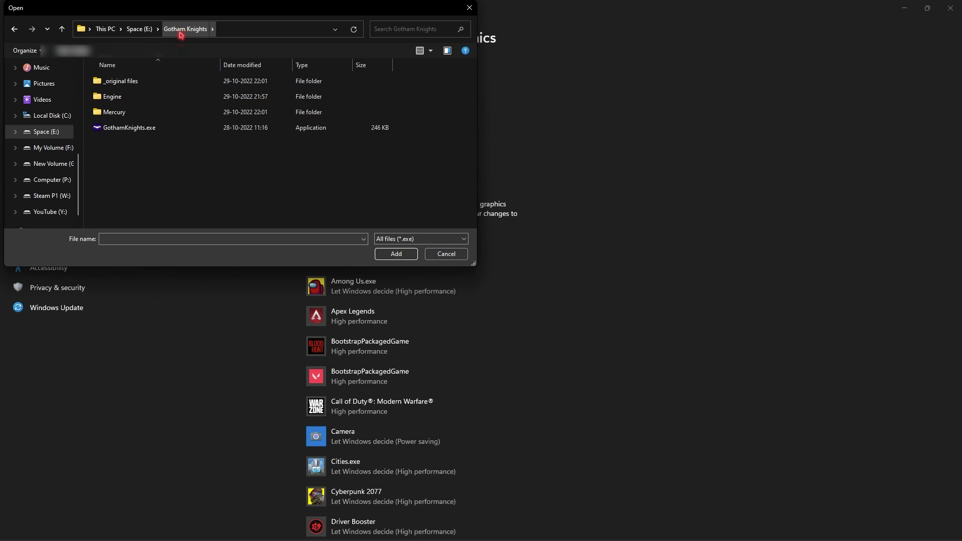
left_click(129, 128)
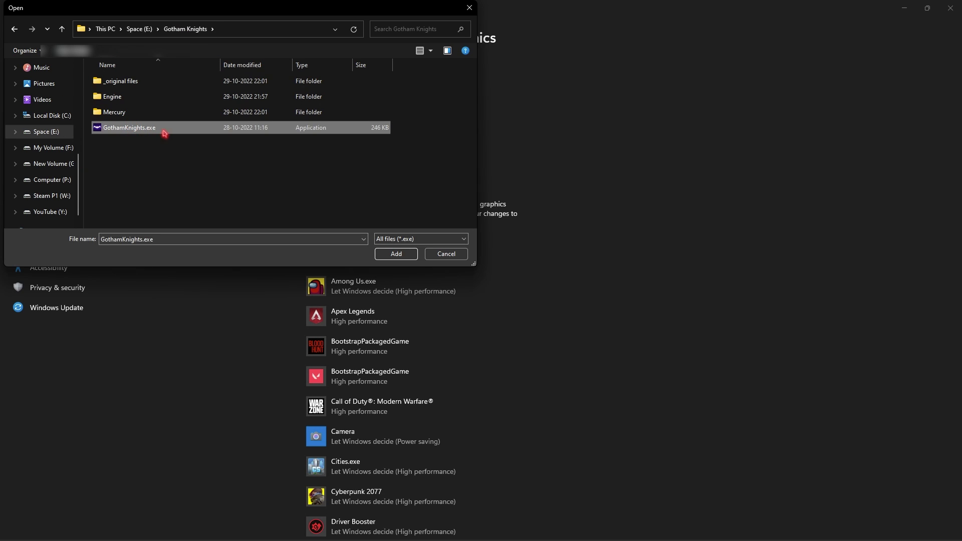
left_click(396, 254)
Step: Set GothamKnights.exe's graphics preference to High performance and save it
scroll(392, 491, "down", 2)
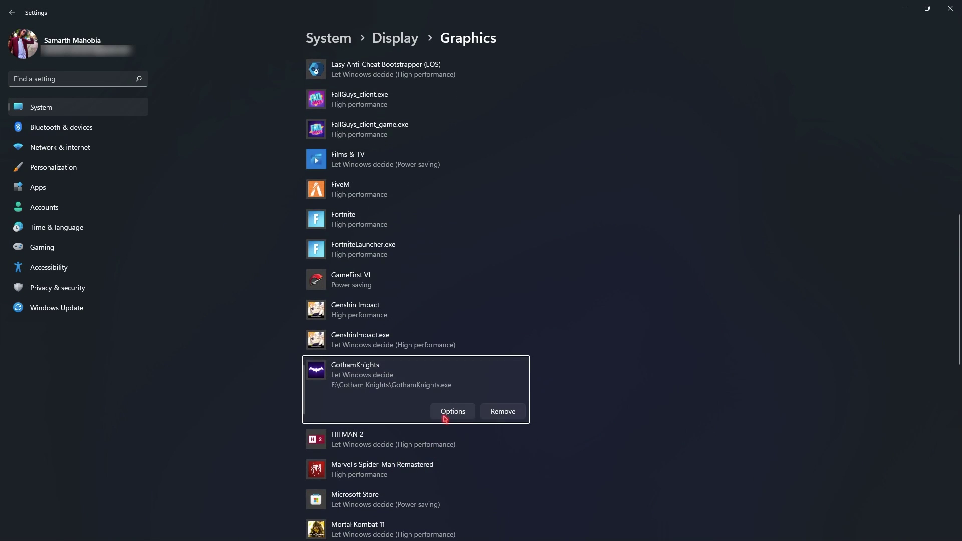
left_click(446, 415)
left_click(416, 271)
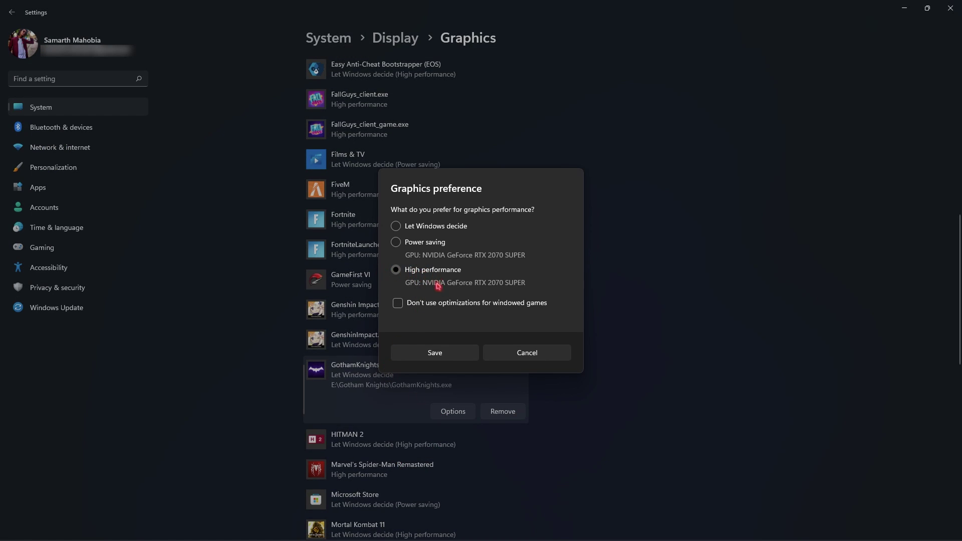
left_click(419, 353)
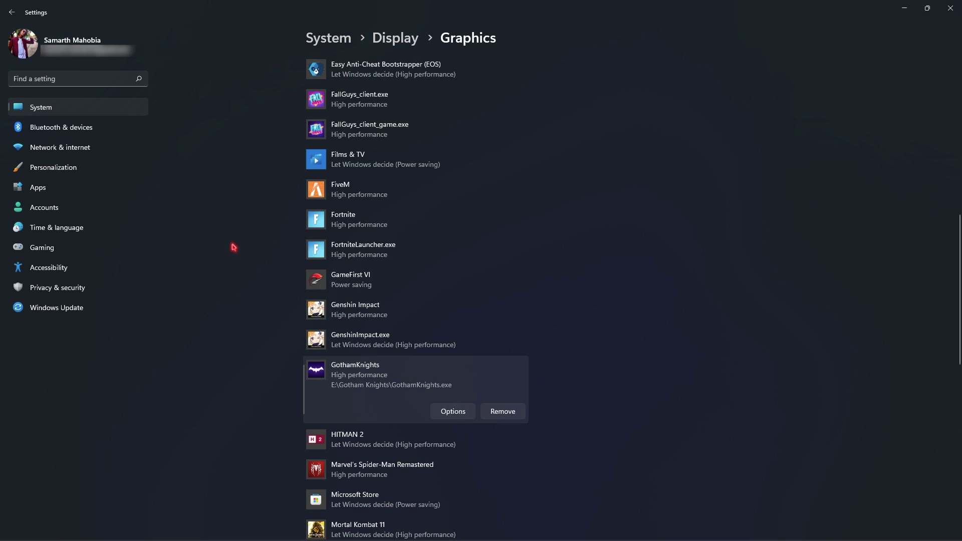
left_click(87, 79)
Step: Search 'start' to open Startup Apps and scroll through each app's status and impact
type("start")
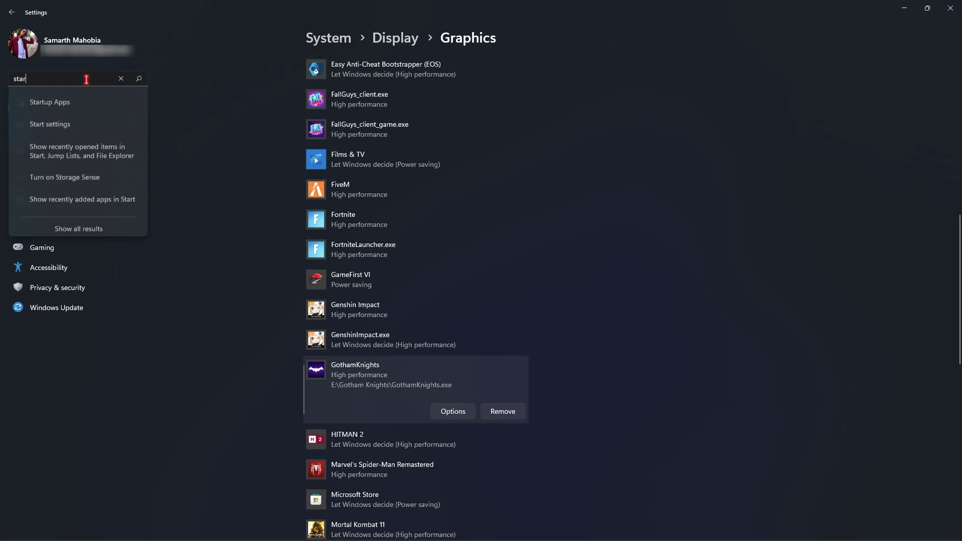
left_click(67, 99)
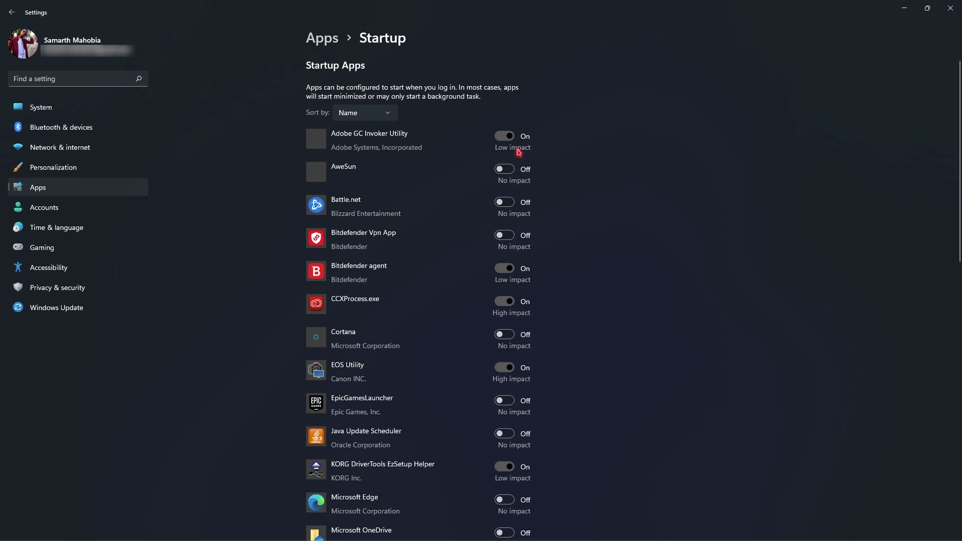
scroll(465, 252, "down", 1)
scroll(465, 253, "down", 5)
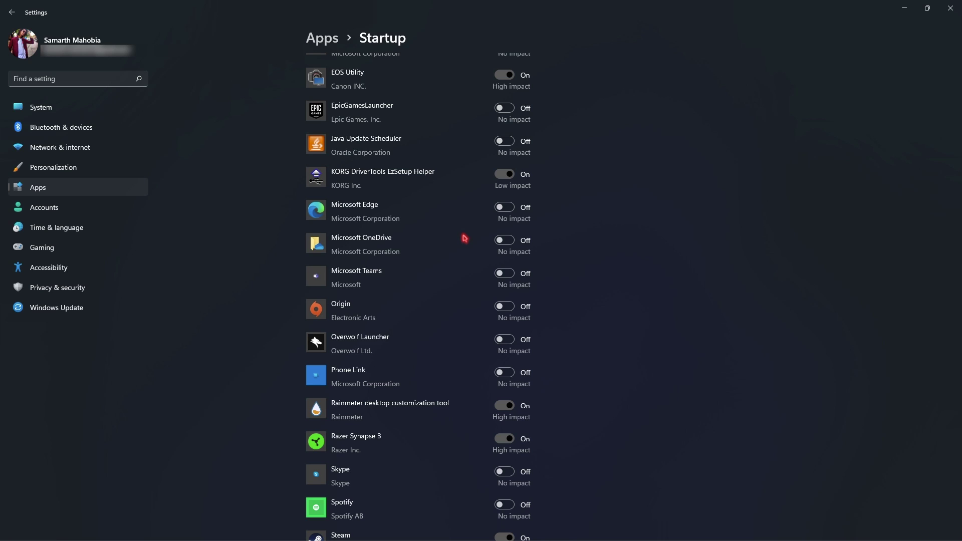
scroll(466, 239, "down", 7)
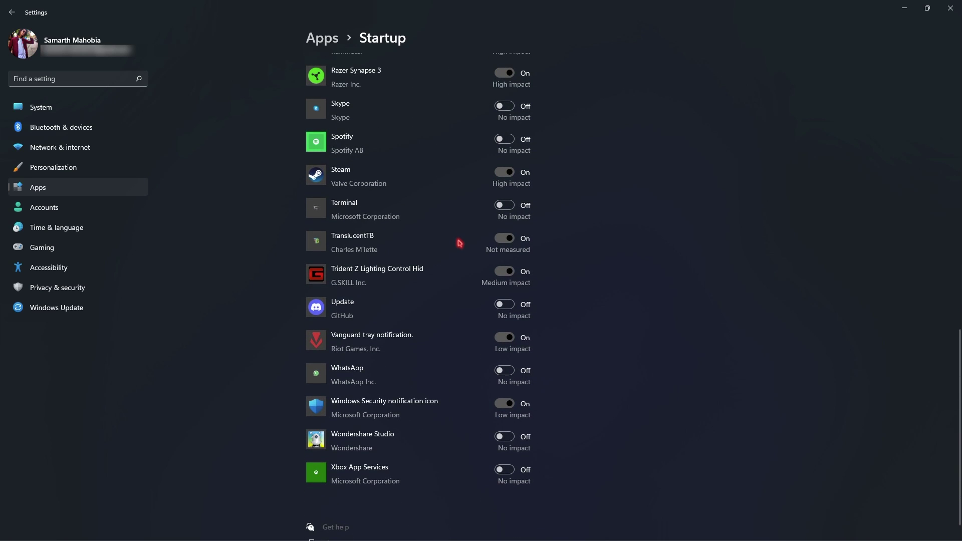
scroll(460, 244, "down", 1)
scroll(459, 244, "up", 15)
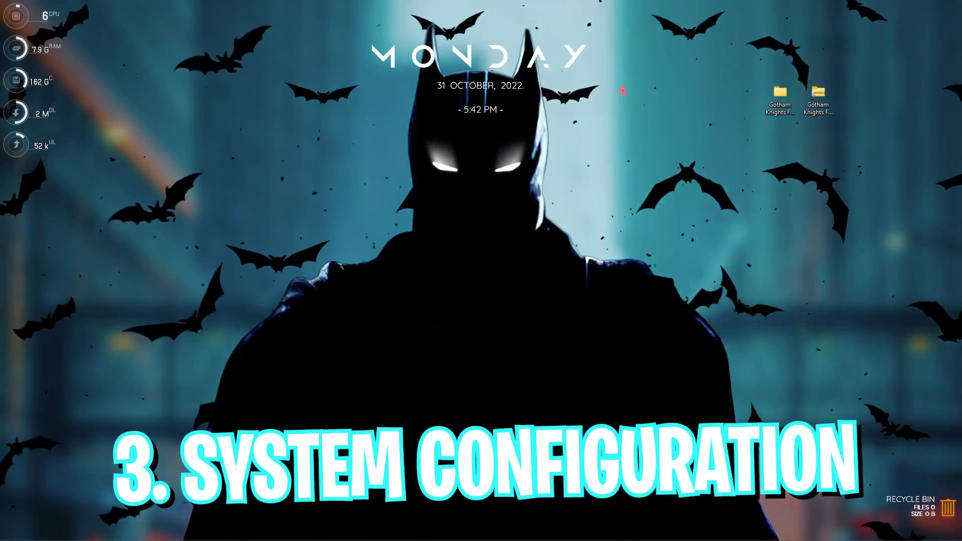
Step: Open System Configuration from Start search and go to its Boot tab
key("super")
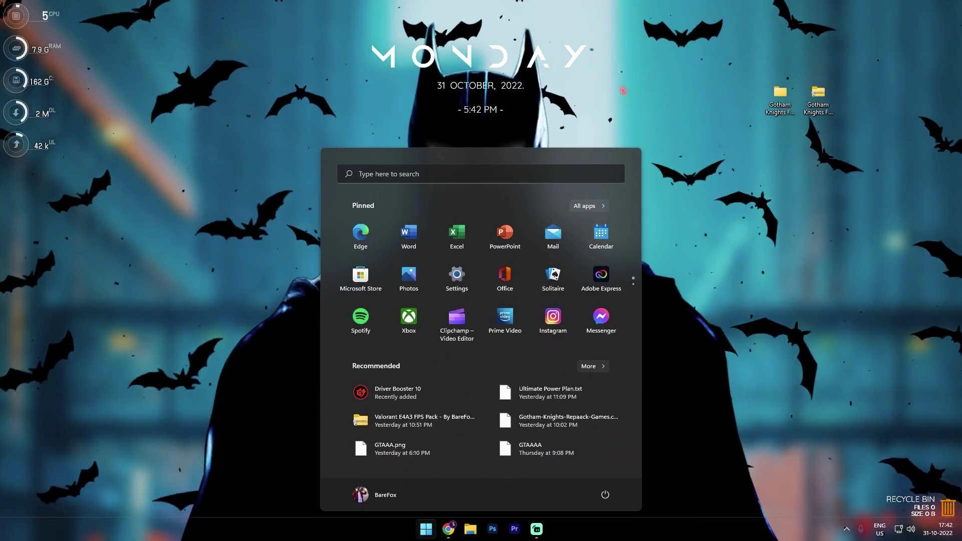
type("syste")
left_click(355, 304)
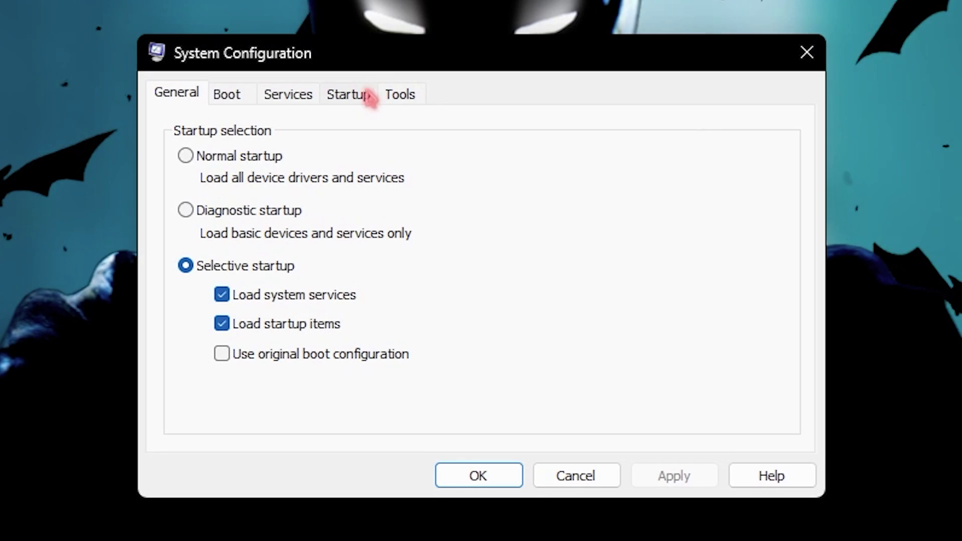
left_click(228, 96)
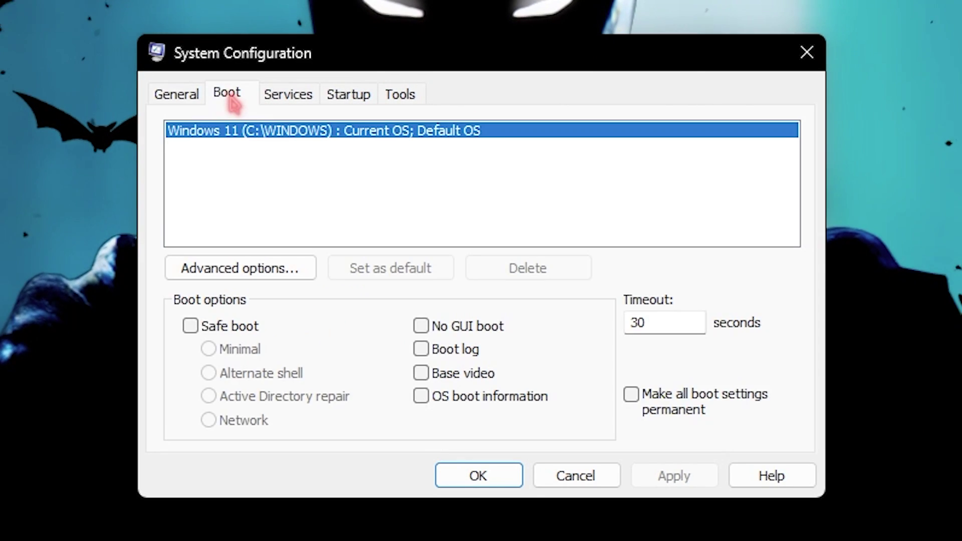
Step: Set Number of processors to 24 in Advanced options, apply, and exit without restarting
left_click(226, 270)
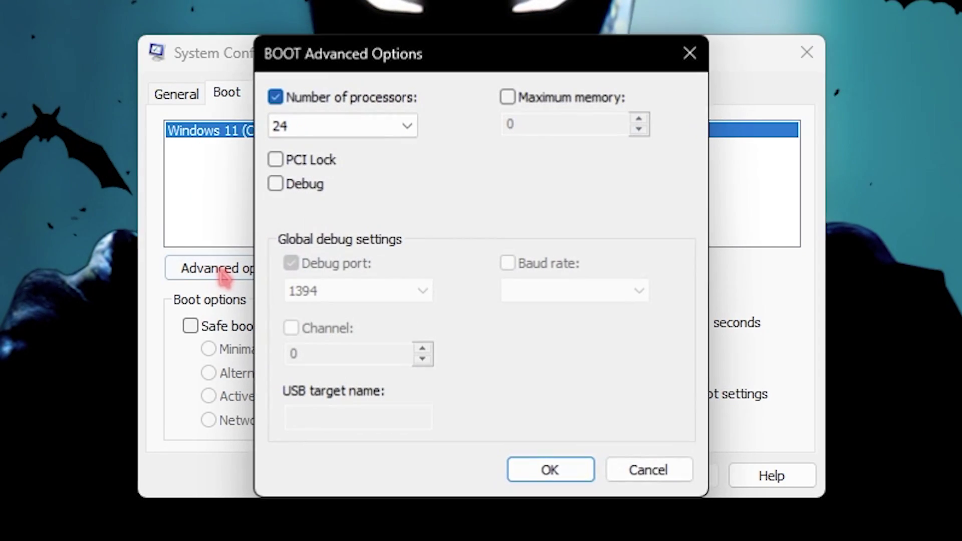
left_click(308, 126)
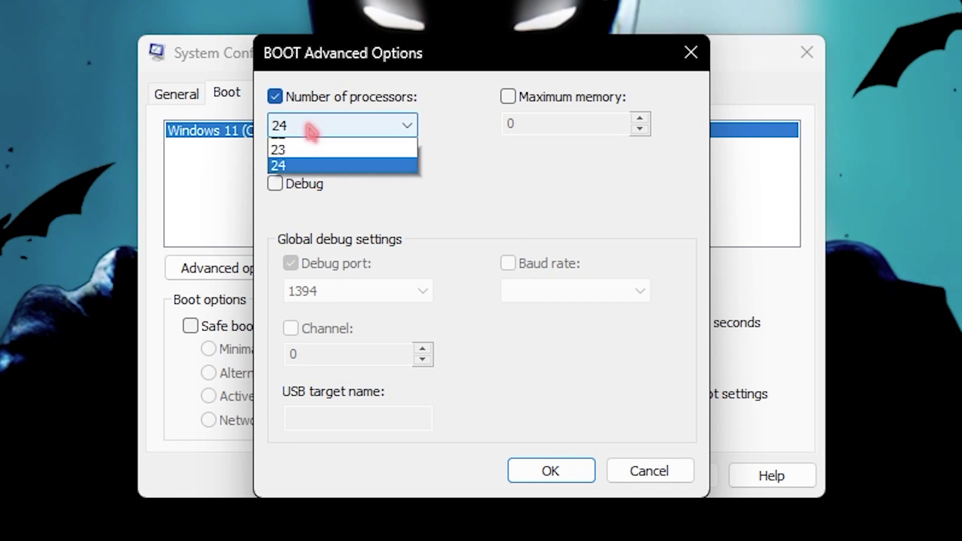
left_click(279, 509)
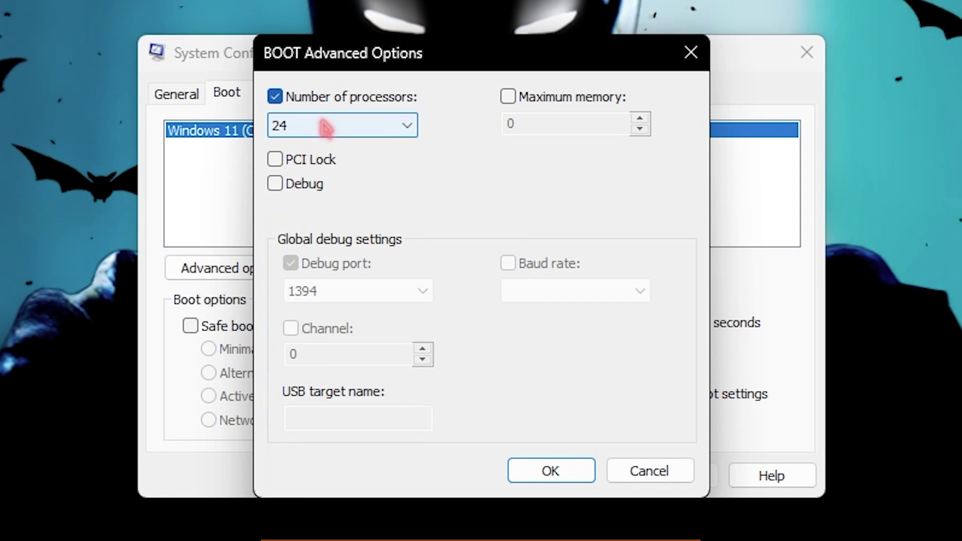
key("Return")
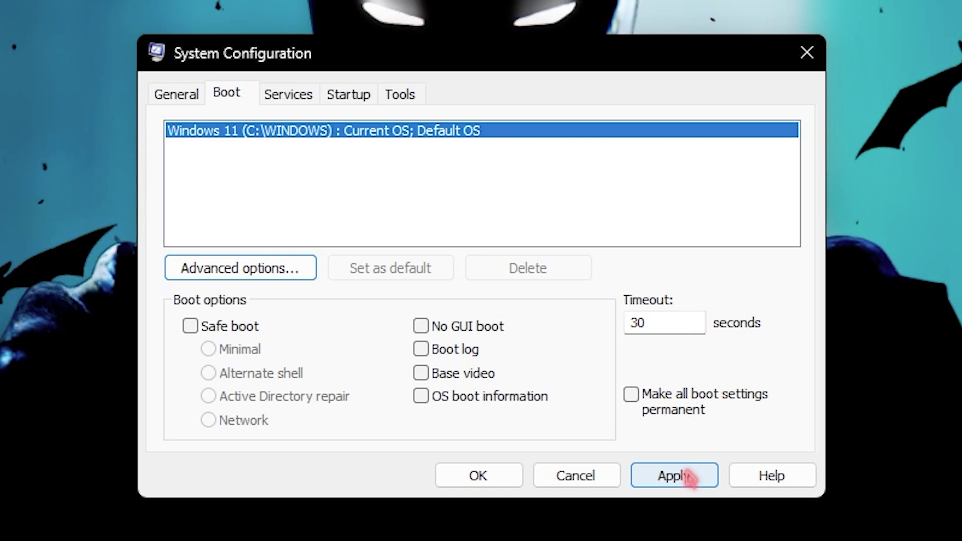
left_click(689, 480)
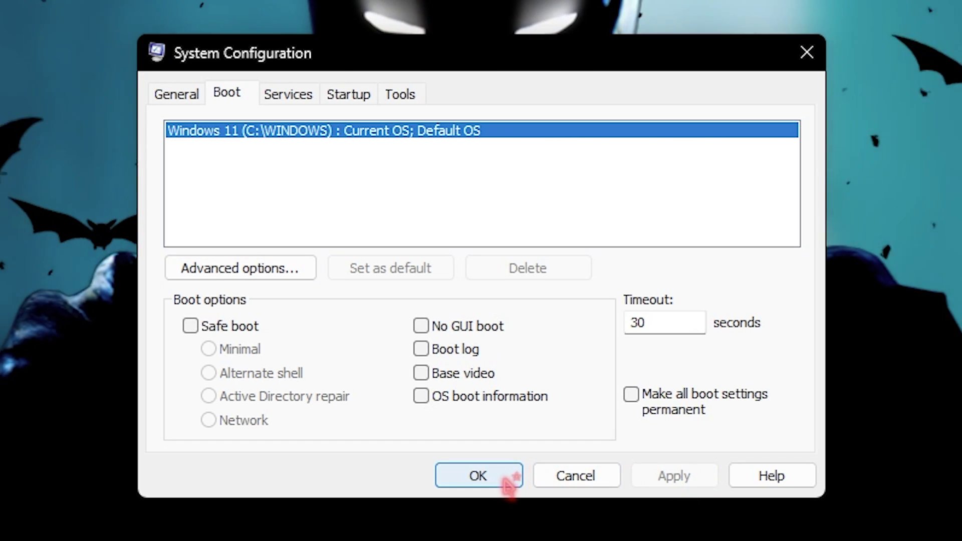
left_click(507, 484)
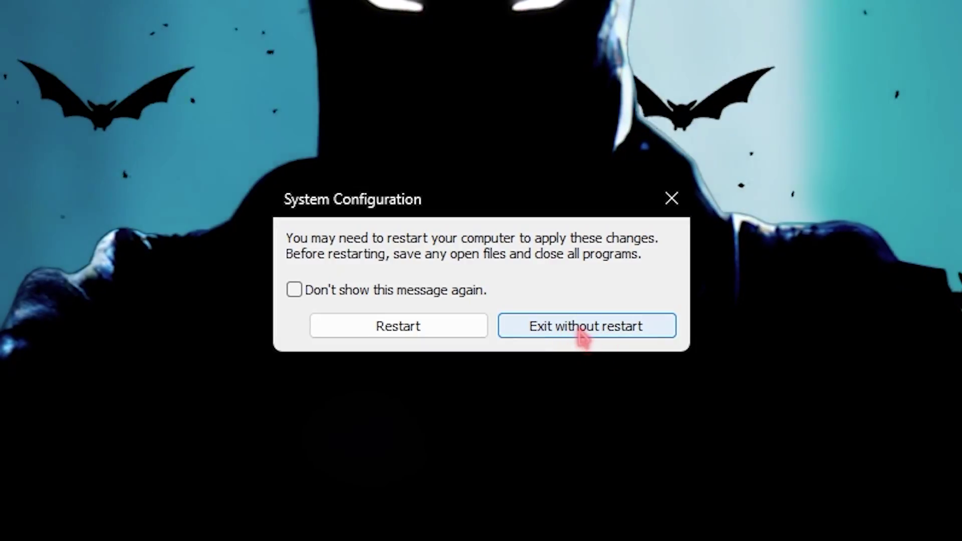
left_click(580, 336)
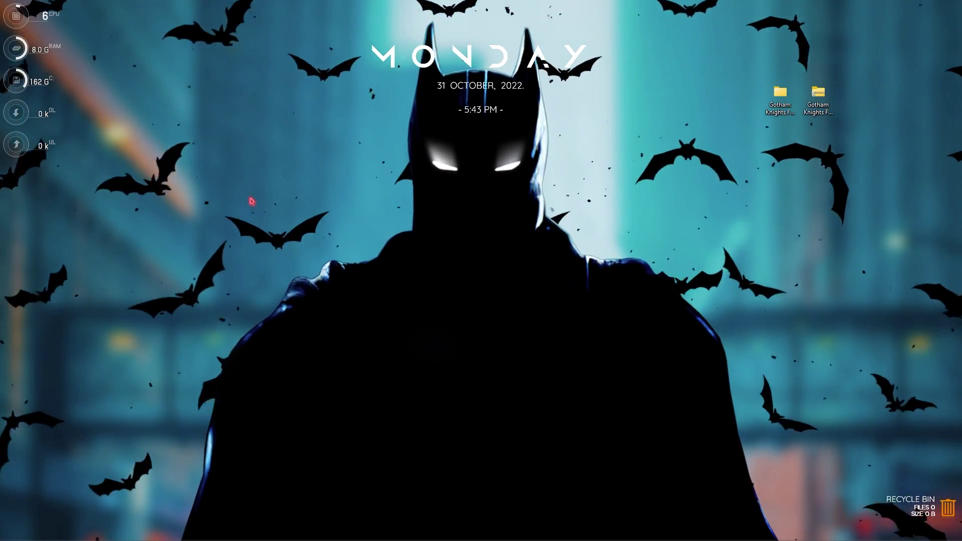
Step: Open 'Adjust the appearance and performance of Windows' and select Let Windows choose what's best
key("super")
type("ad")
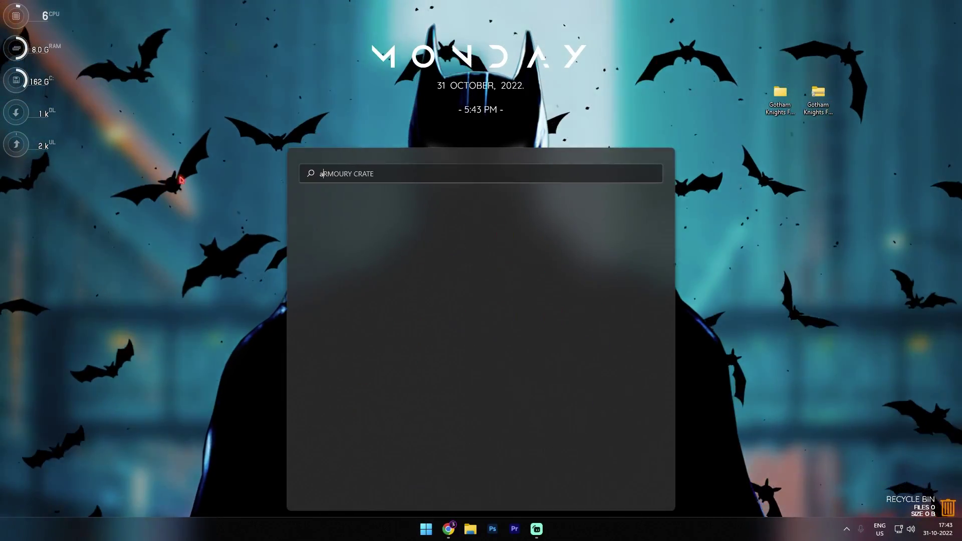
type("just")
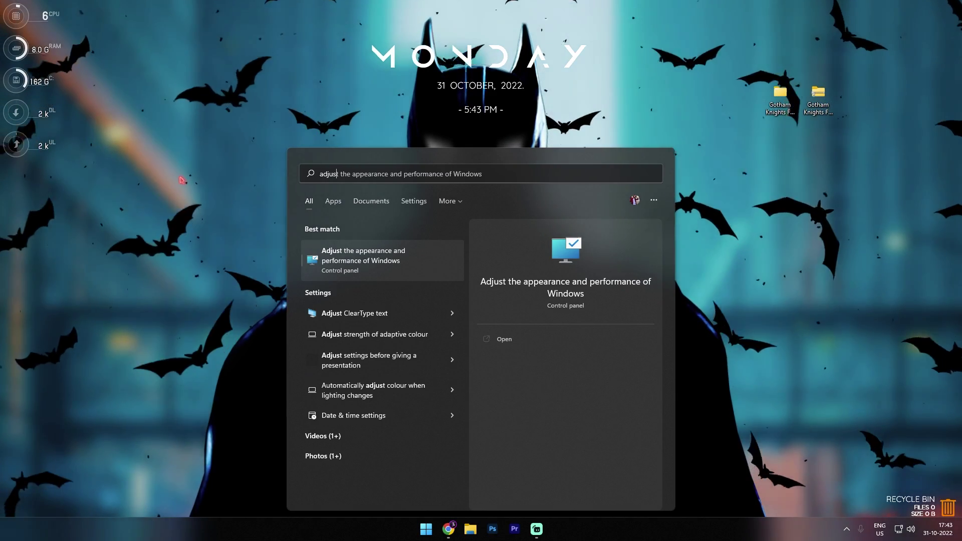
key("Return")
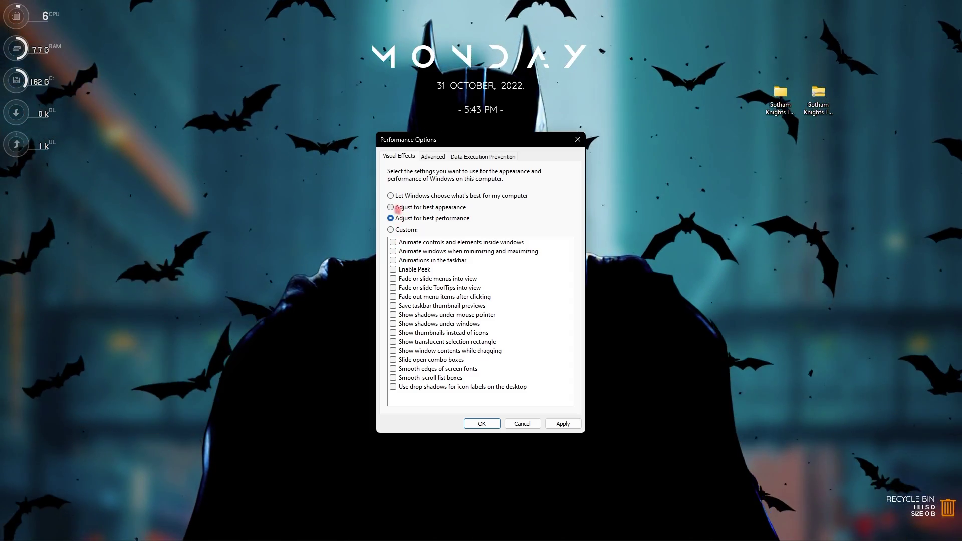
left_click(391, 196)
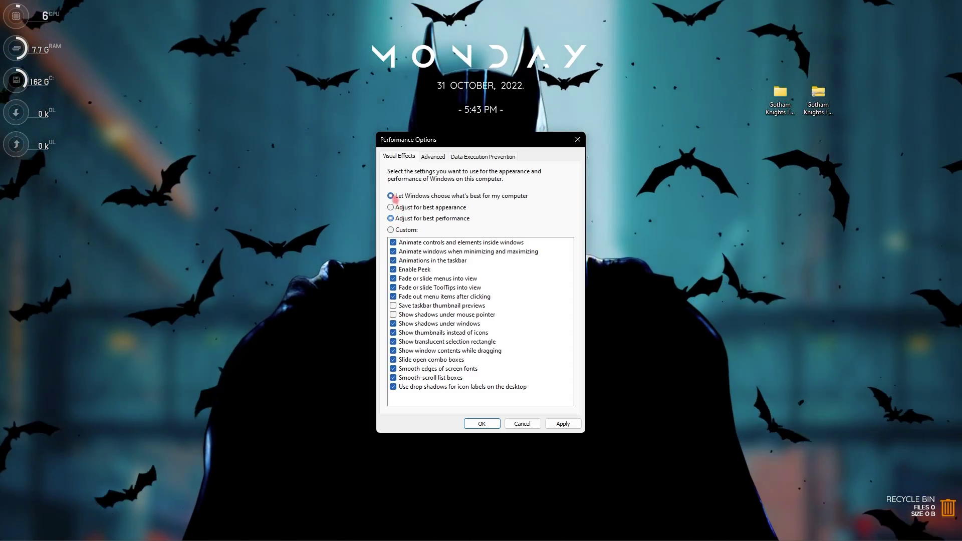
key("Return")
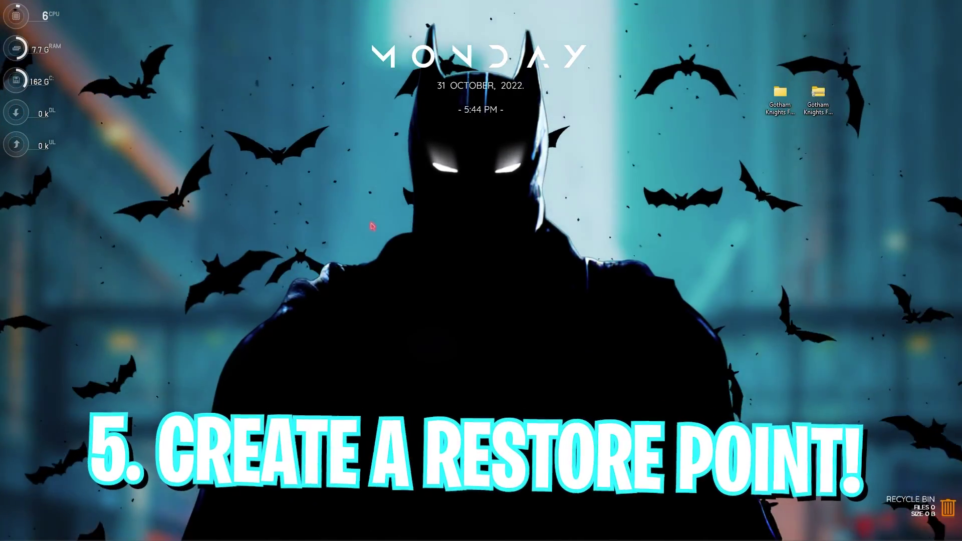
Step: Open 'Create a restore point' and confirm system protection stays on for Local Disk (C:)
key("super")
type("create a restore point")
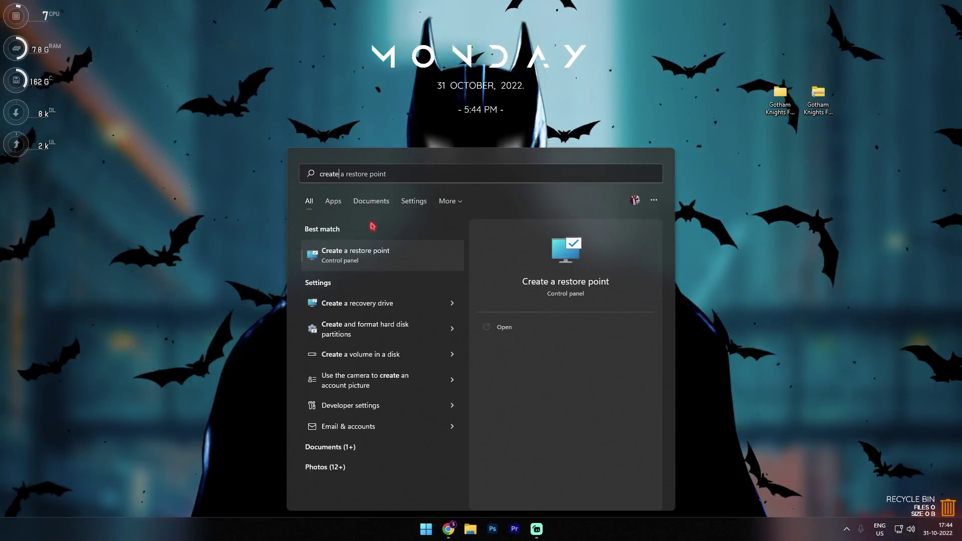
key("Return")
scroll(281, 331, "down", 1)
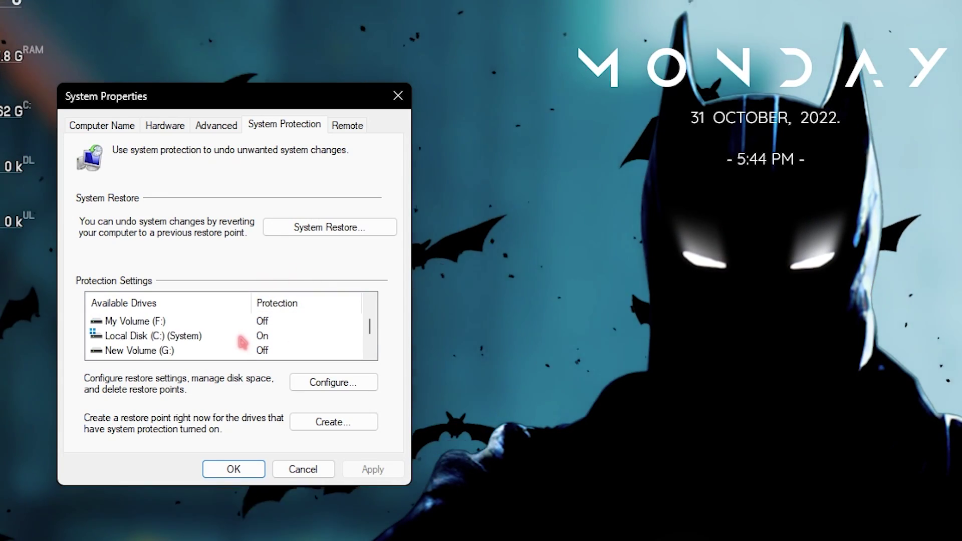
left_click(109, 339)
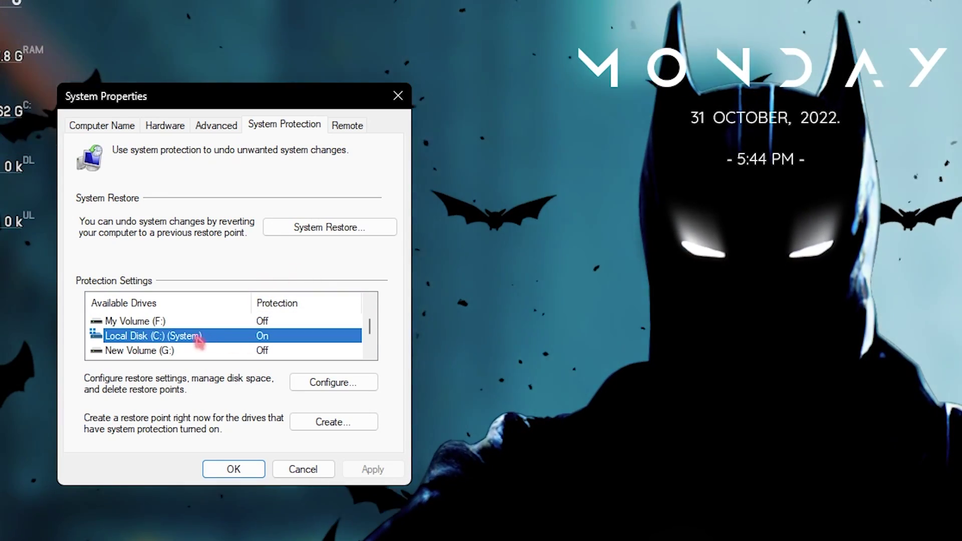
left_click(333, 382)
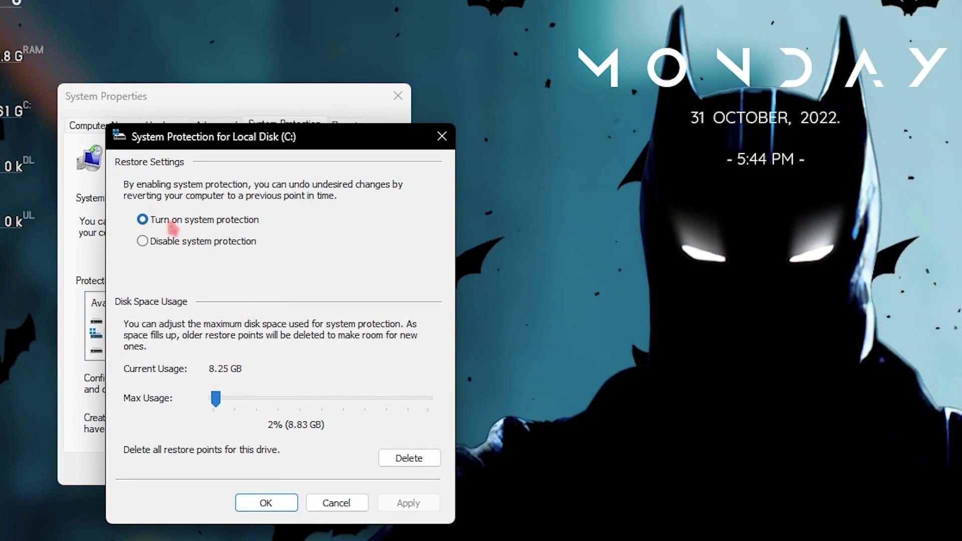
left_click(267, 503)
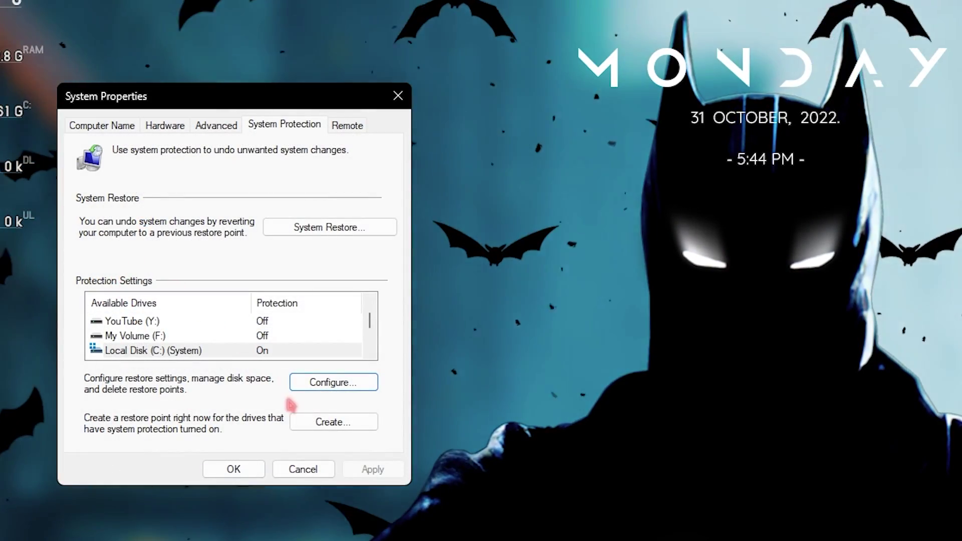
Step: Create a restore point named 'Gotham knights'
left_click(321, 422)
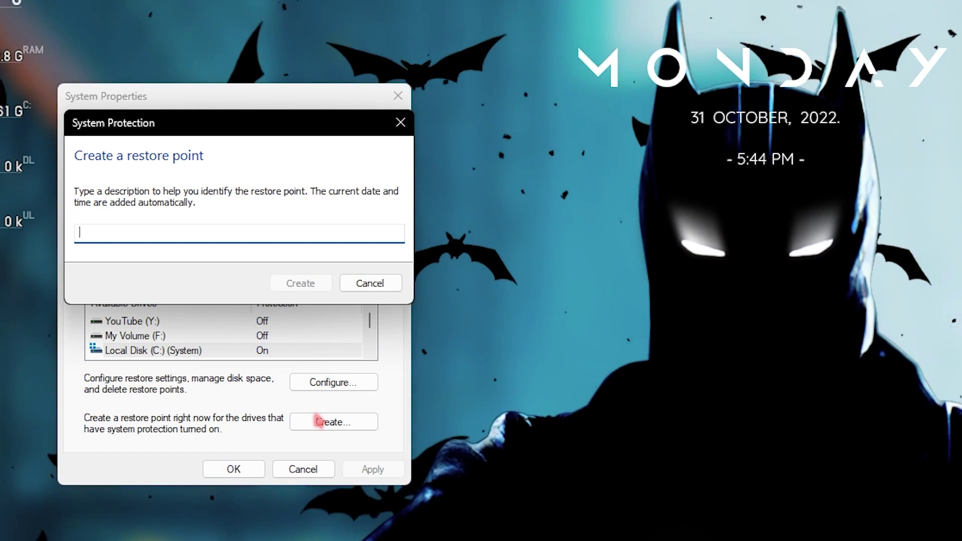
type("Gotham k")
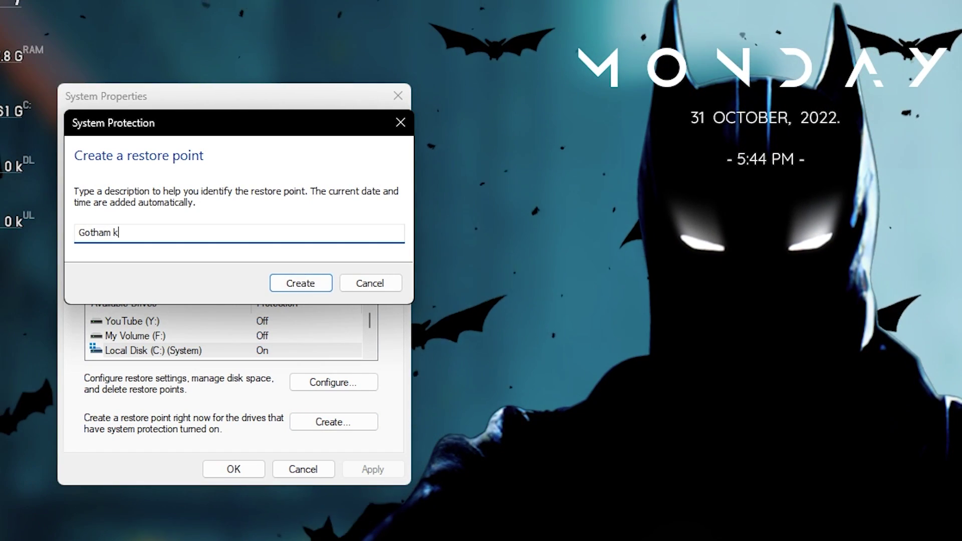
type("nights")
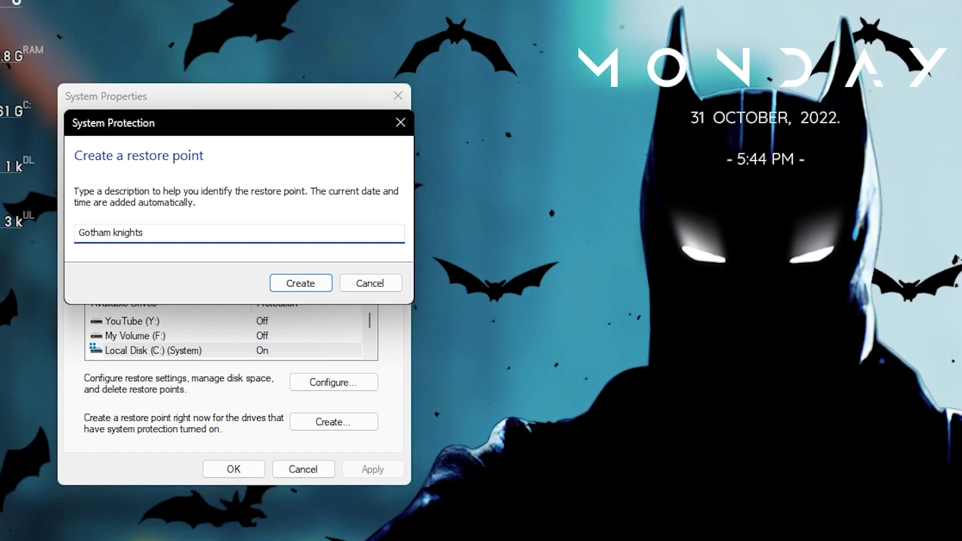
key("Return")
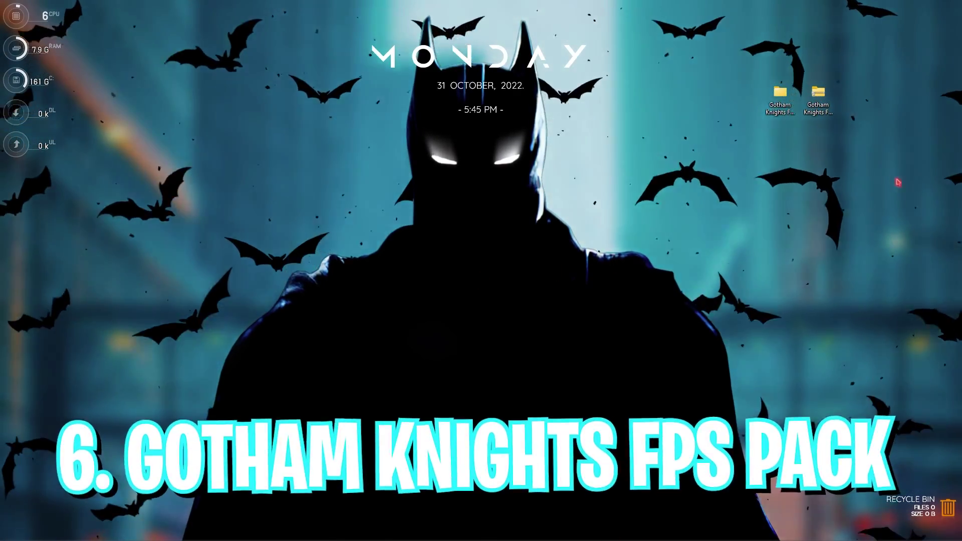
Step: Merge CPU Speed.reg from the 1 - Registry Optimization folder into the registry
left_click_drag(885, 173, 661, 62)
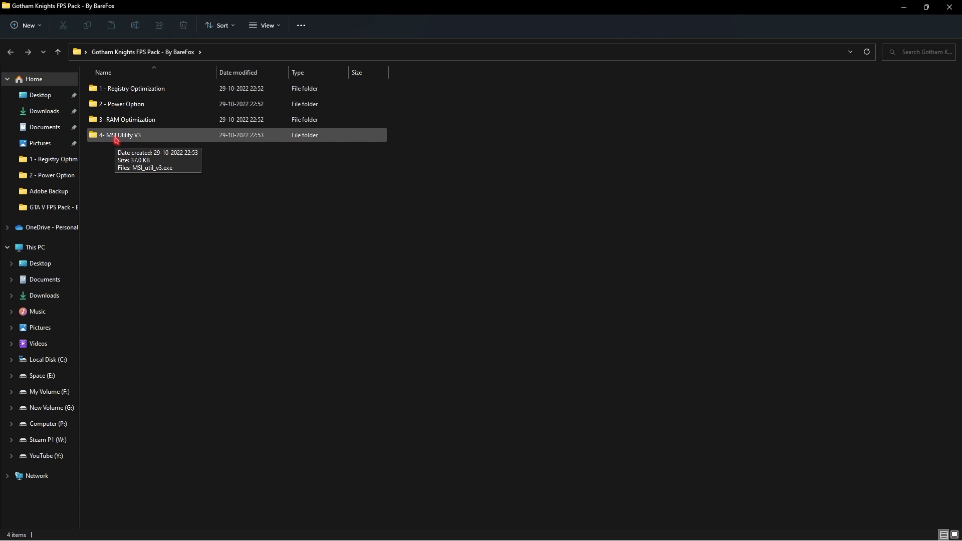
double_click(147, 94)
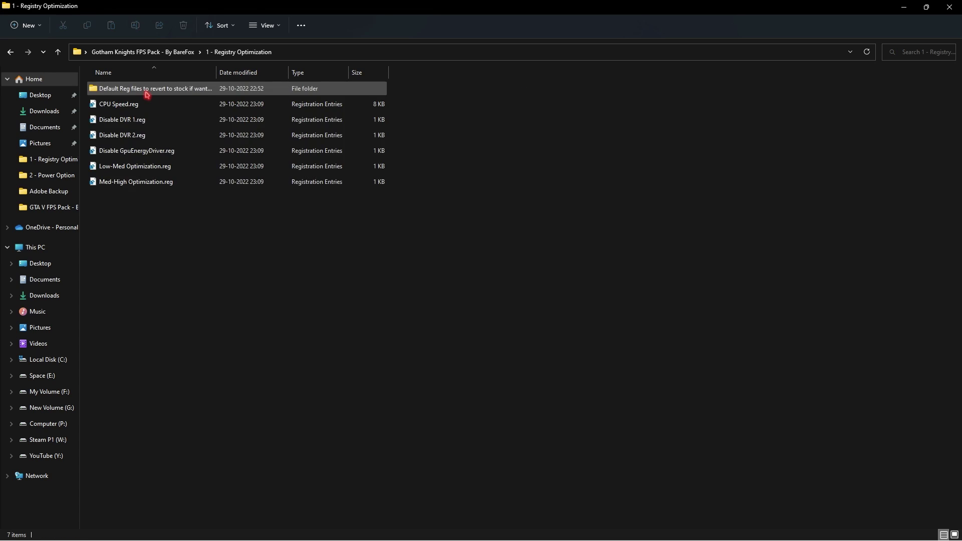
left_click(125, 107)
right_click(125, 107)
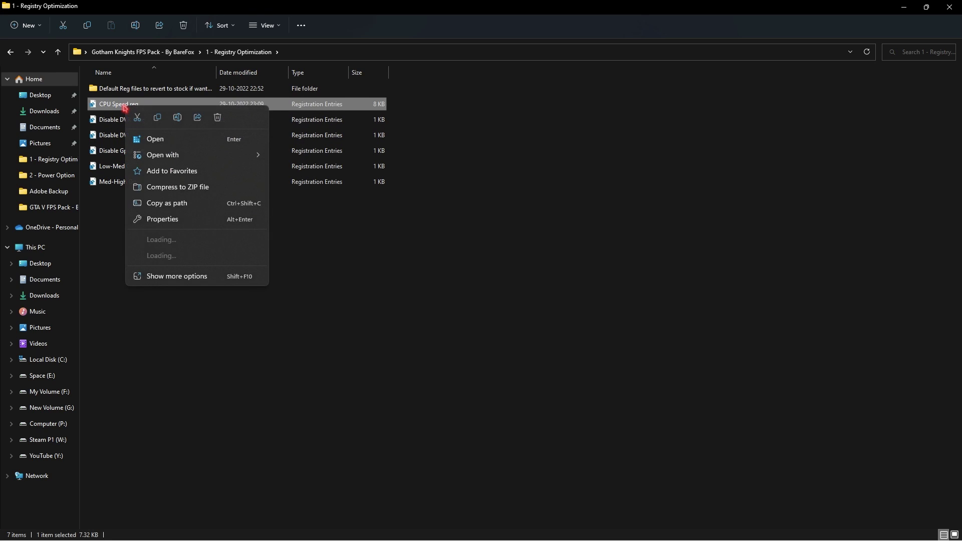
left_click(180, 277)
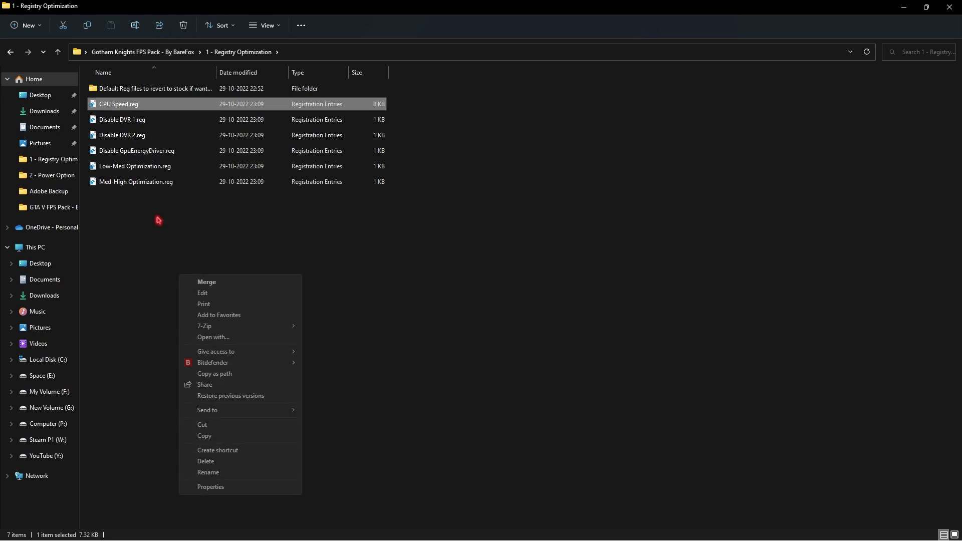
left_click(198, 282)
left_click(500, 284)
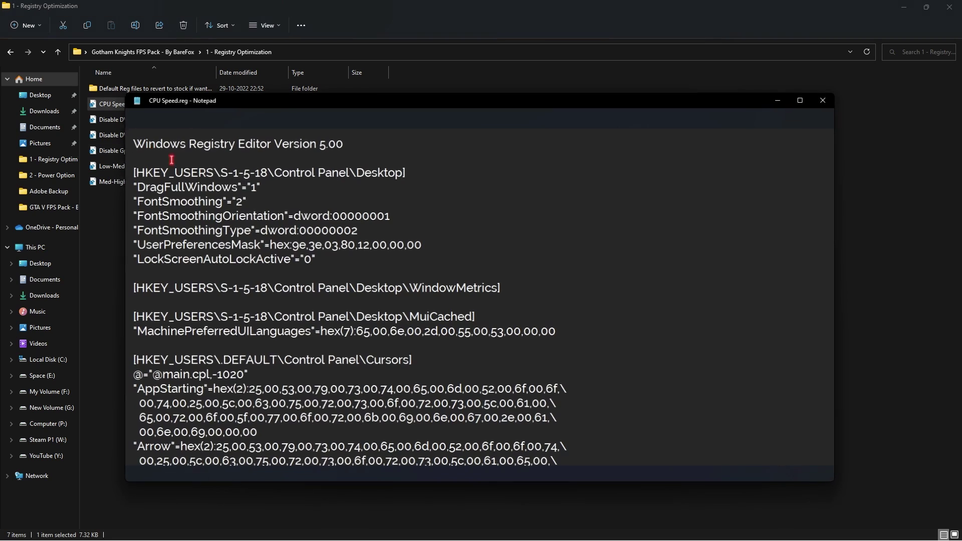
Step: Review the CPU Speed.reg registry entries in Notepad, then close it
scroll(310, 214, "down", 2)
scroll(311, 213, "down", 13)
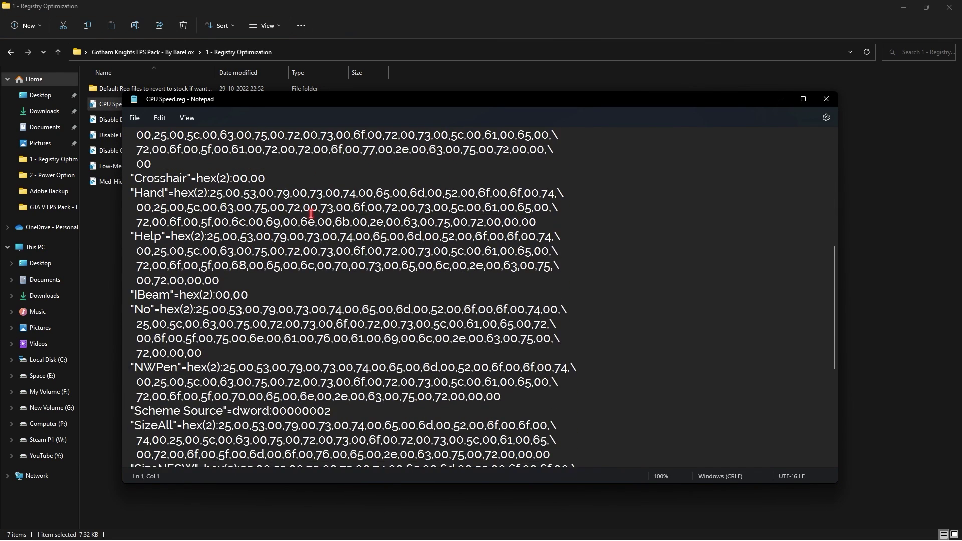
scroll(311, 214, "up", 15)
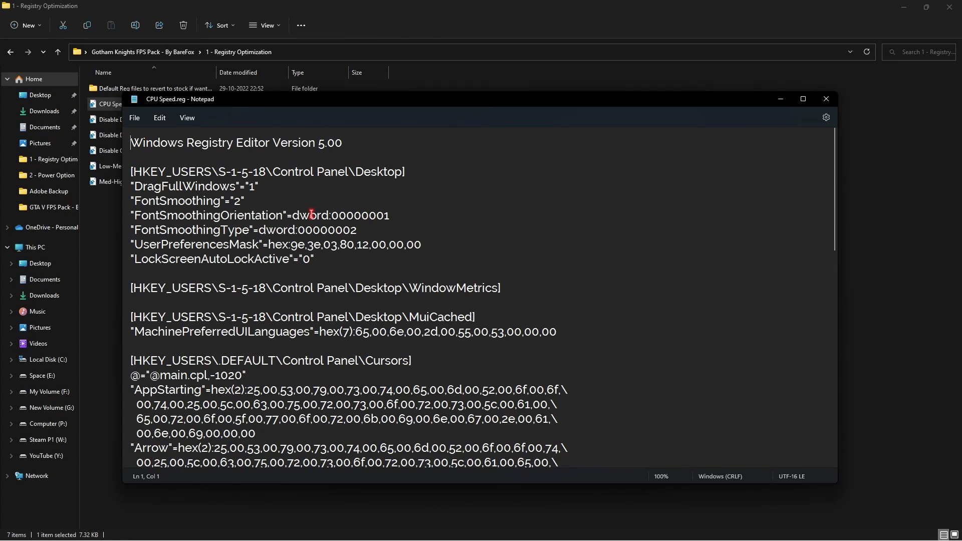
left_click(825, 99)
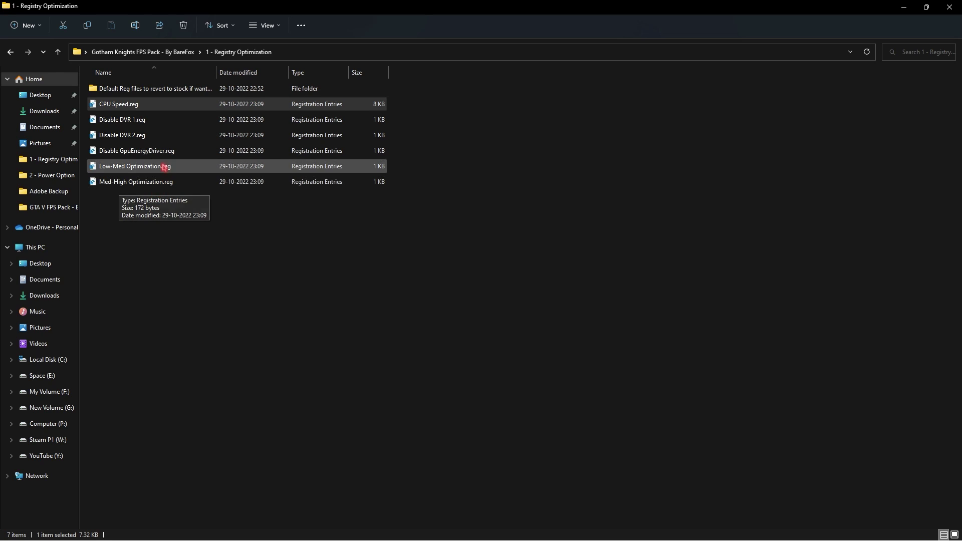
Step: Look inside the Default Reg files folder, then return to 1 - Registry Optimization
double_click(146, 90)
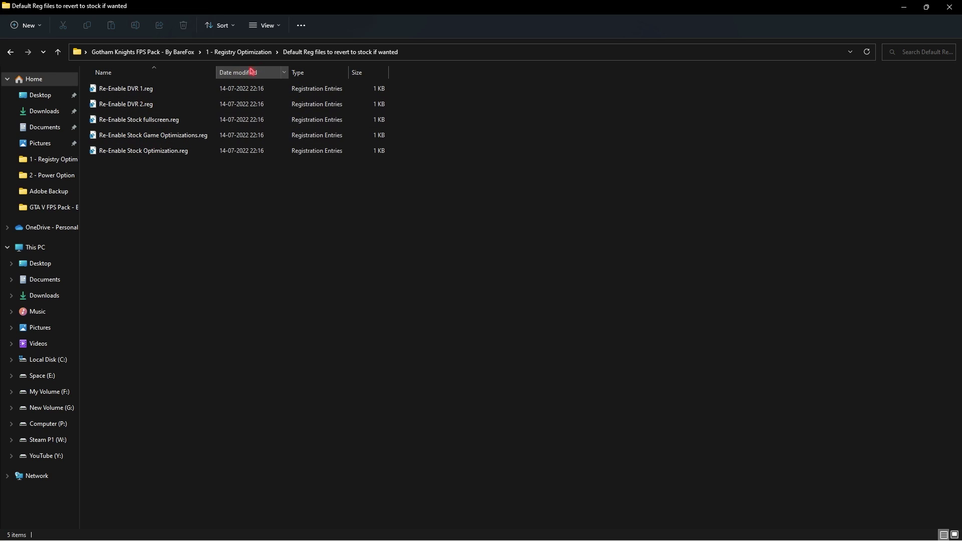
left_click(248, 51)
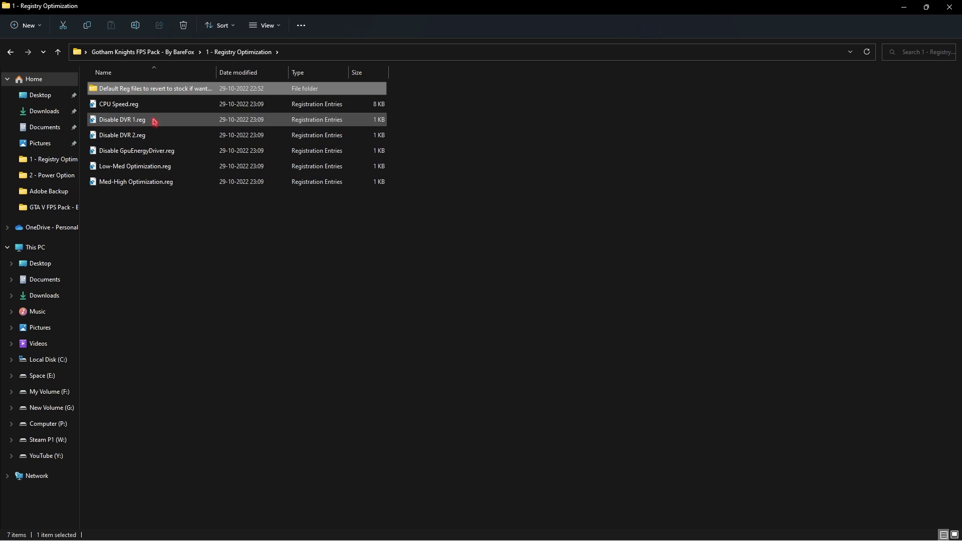
Step: Open Ultimate Power Plan.txt in 2 - Power Option and select its powercfg command
left_click(173, 54)
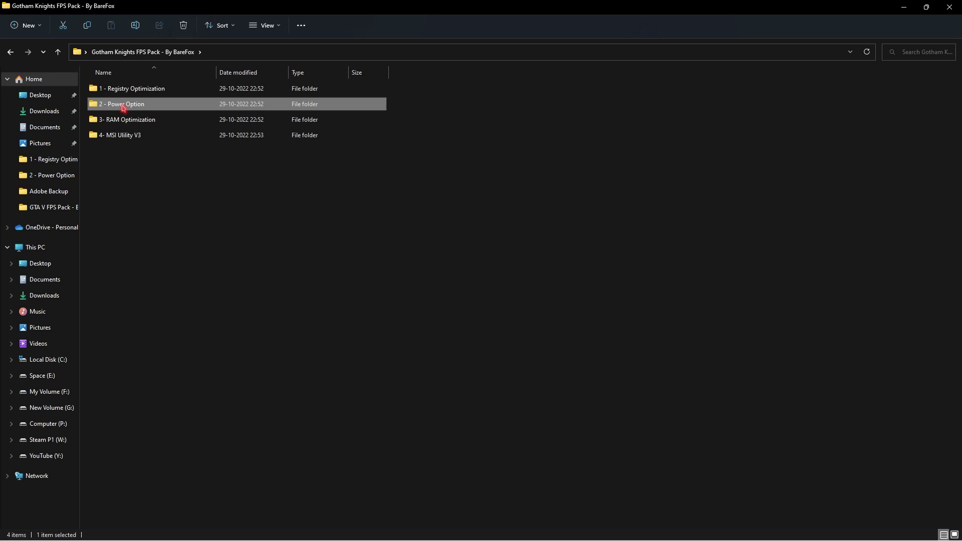
double_click(127, 104)
double_click(130, 89)
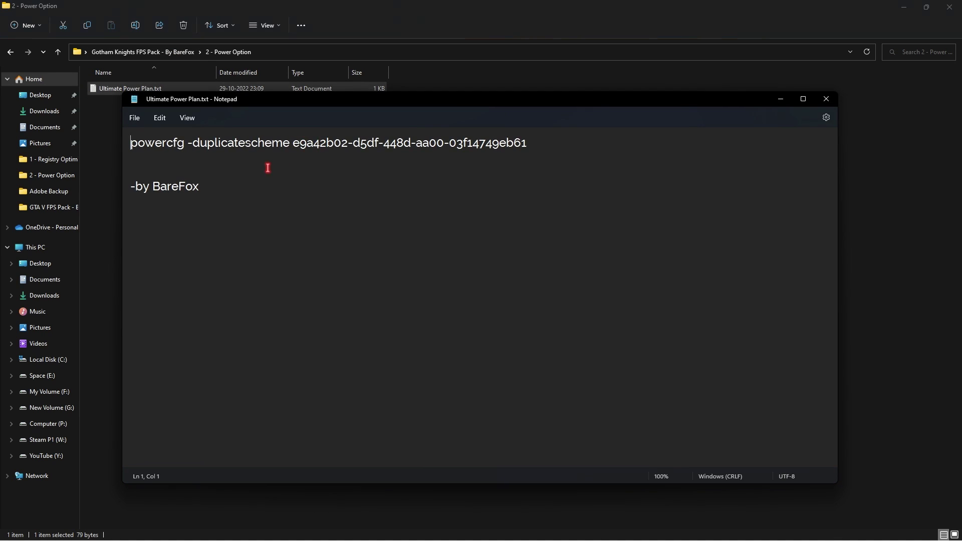
left_click_drag(550, 146, 198, 129)
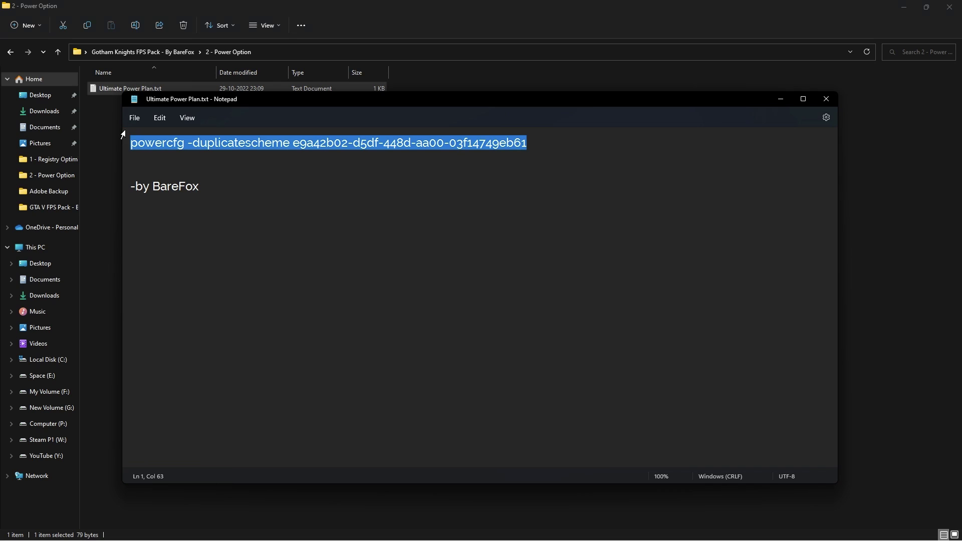
Step: Run the powercfg duplicatescheme command in an administrator Command Prompt
key("super")
type("cmd")
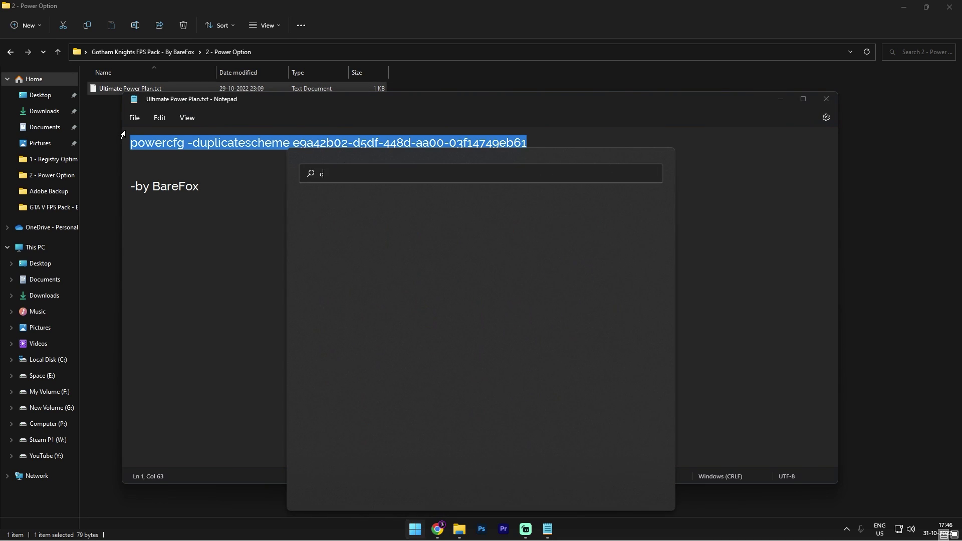
left_click(525, 343)
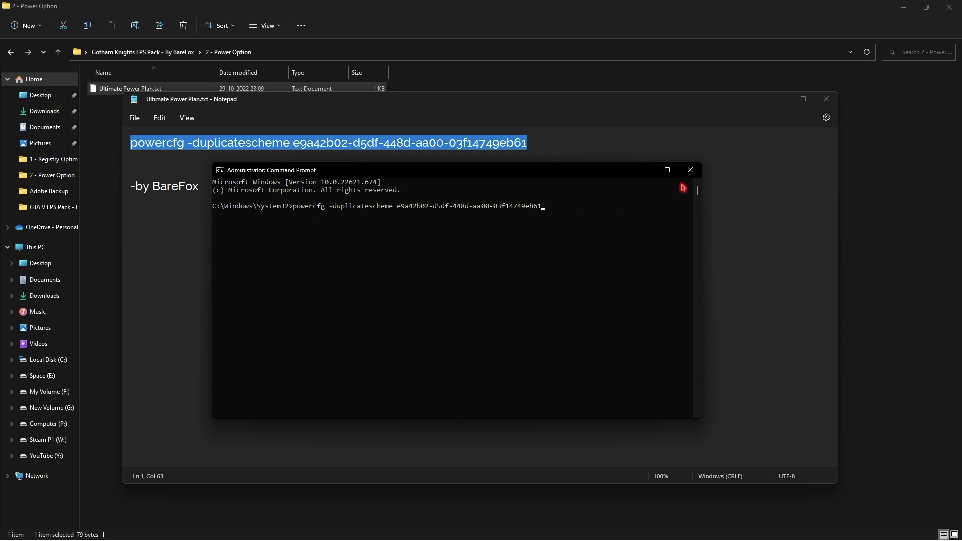
left_click(692, 170)
Step: Minimize Notepad and File Explorer, then launch Control Panel from search
left_click(782, 101)
left_click(905, 8)
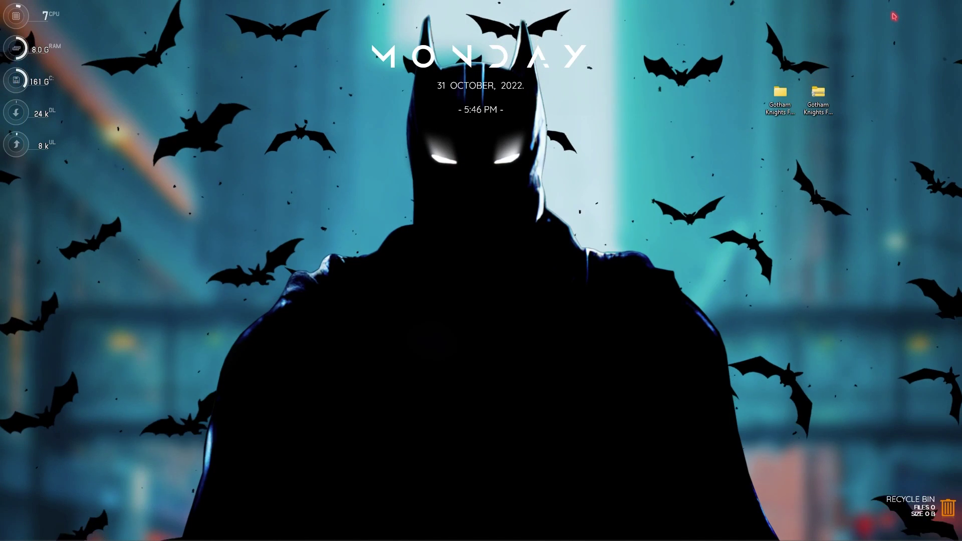
key("super")
type("control")
key("Return")
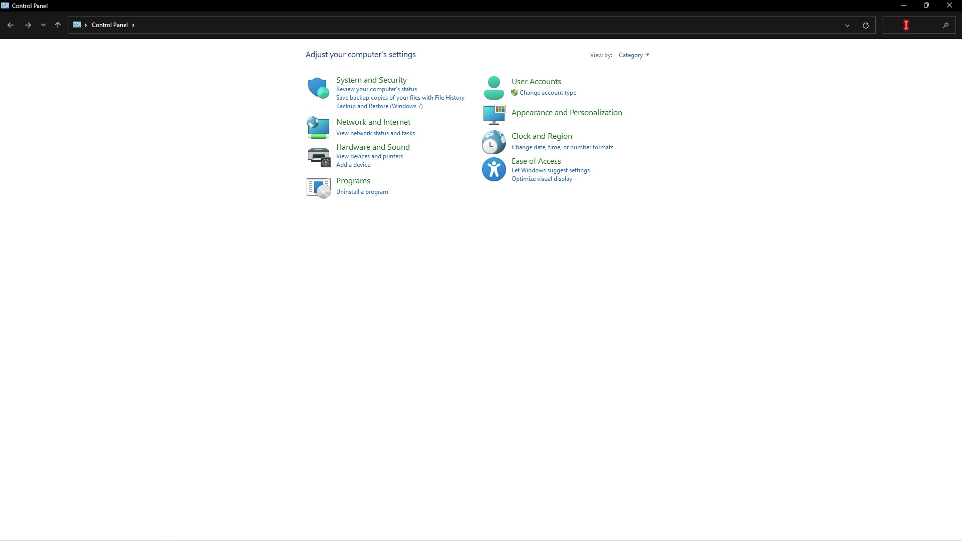
Step: Make Ultimate Performance the active power plan, then return to the Gotham Knights FPS Pack folder
left_click(160, 115)
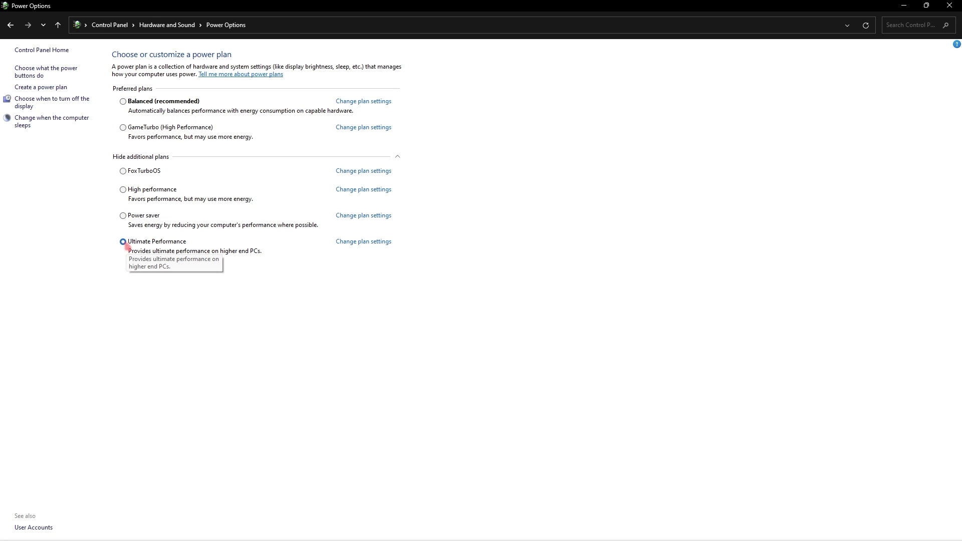
key("alt+Tab")
left_click(163, 52)
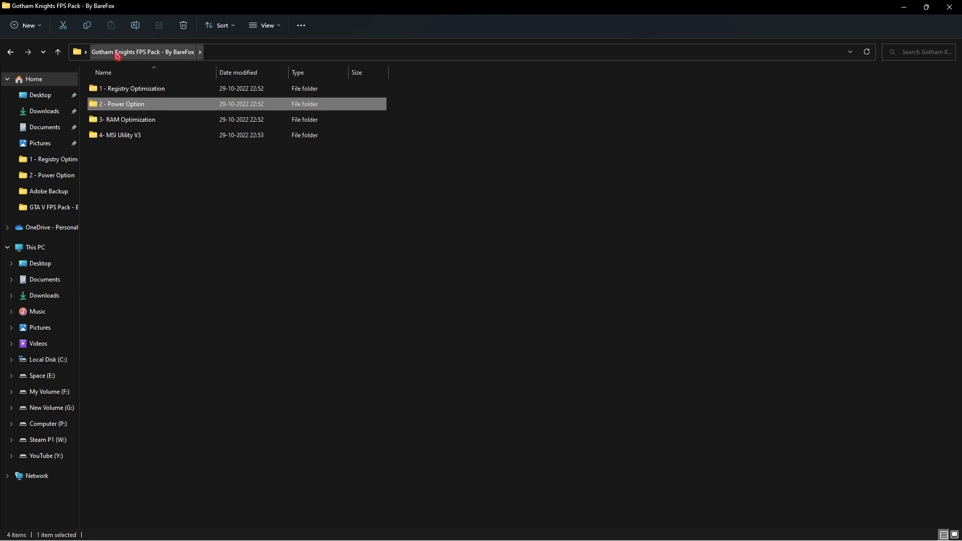
Step: Open 3- RAM Optimization and check System Information for 16.0 GB installed physical memory
double_click(125, 120)
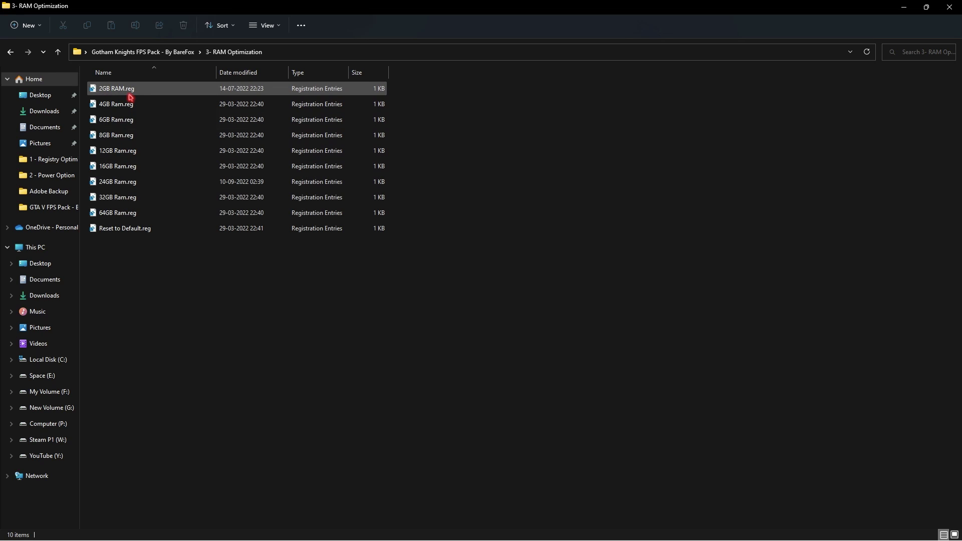
key("super")
type("syste")
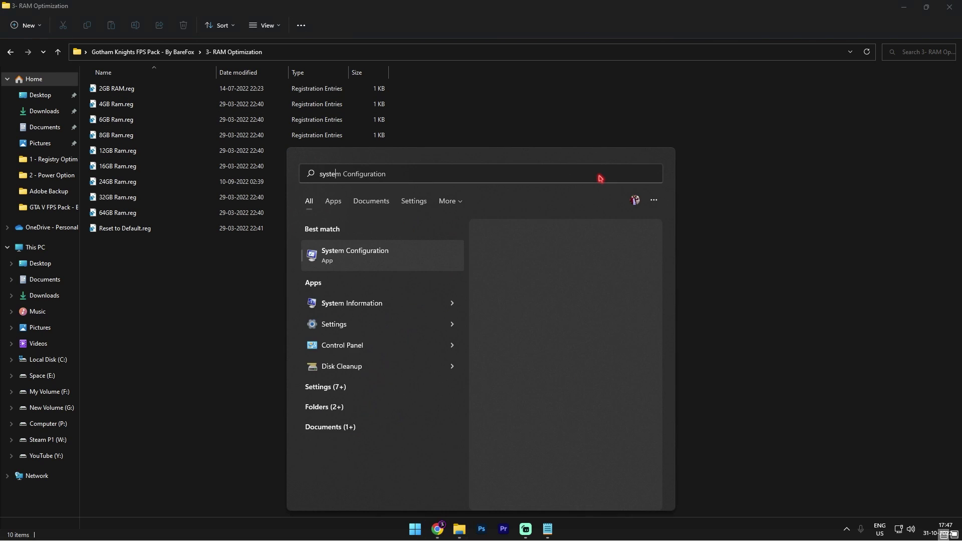
key("Down")
key("Return")
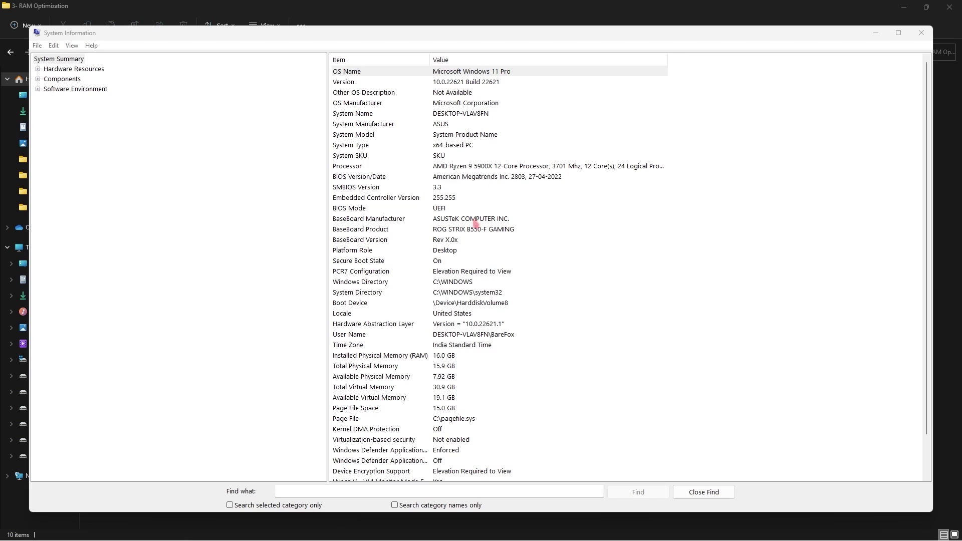
left_click(377, 356)
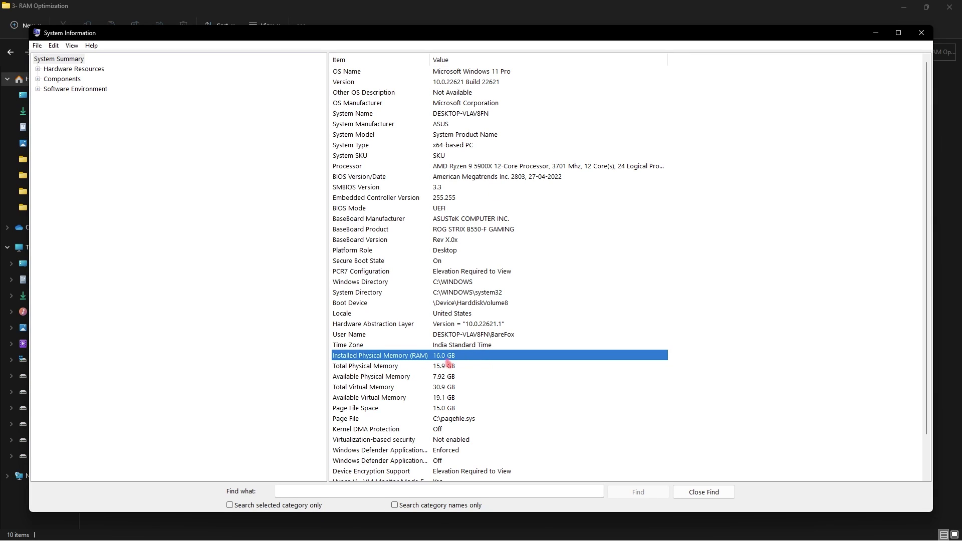
left_click(921, 32)
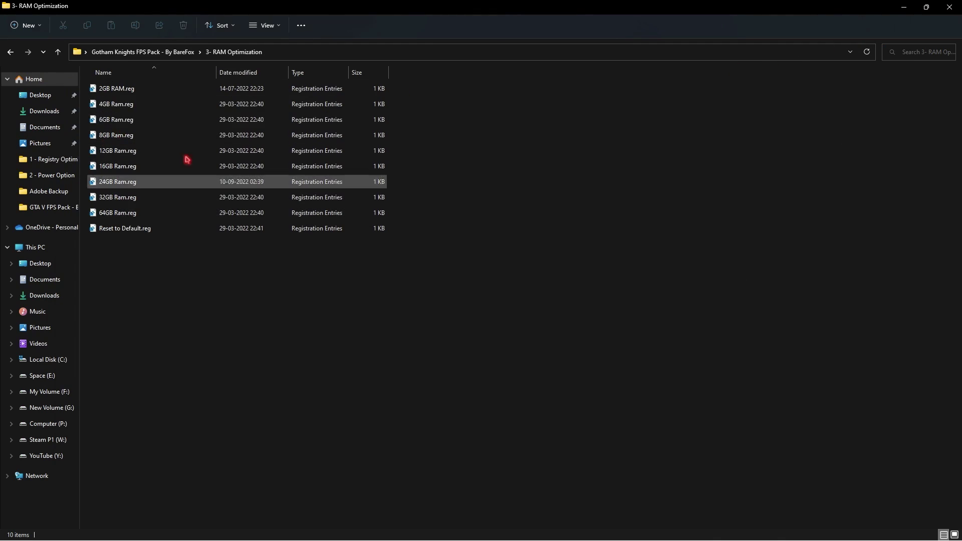
Step: Pick out 16GB Ram.reg and Reset to Default.reg, then go up to the pack folder
left_click(109, 170)
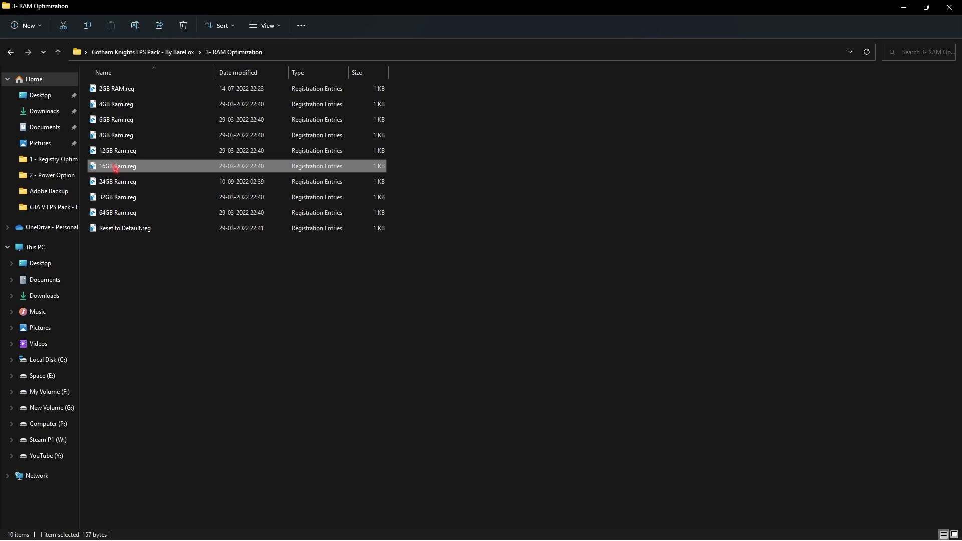
left_click(103, 230)
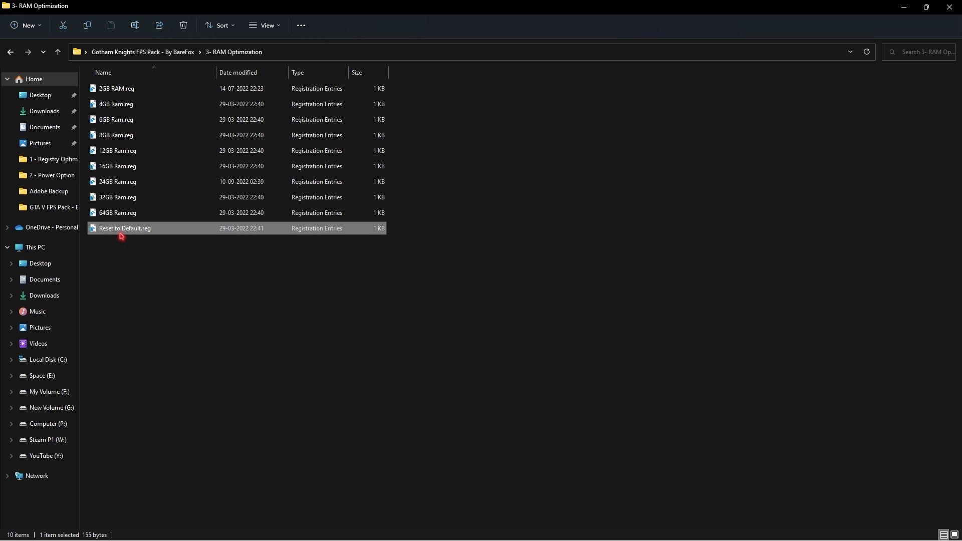
key("alt+Up")
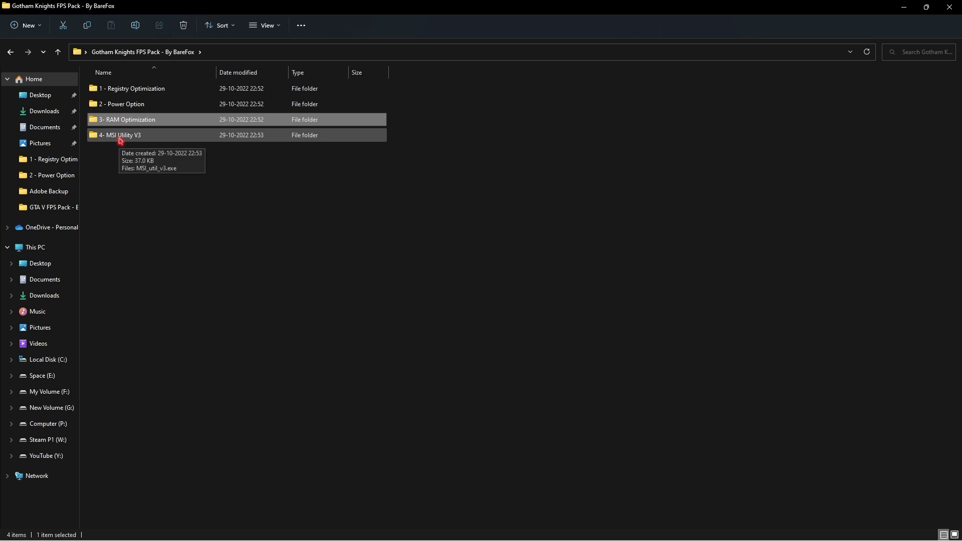
Step: Run MSI_util_v3.exe from the 4- MSI Ulility V3 folder as administrator
double_click(121, 136)
right_click(128, 91)
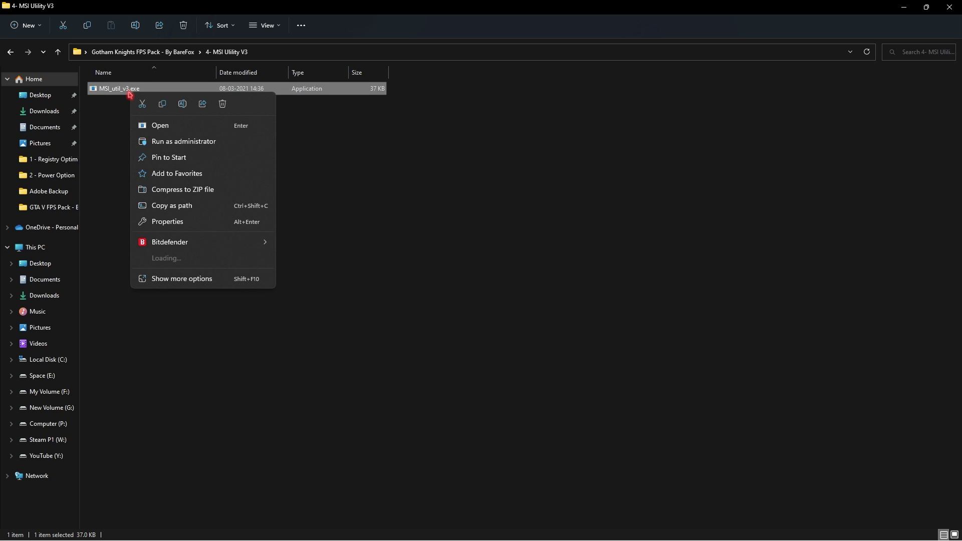
left_click(172, 142)
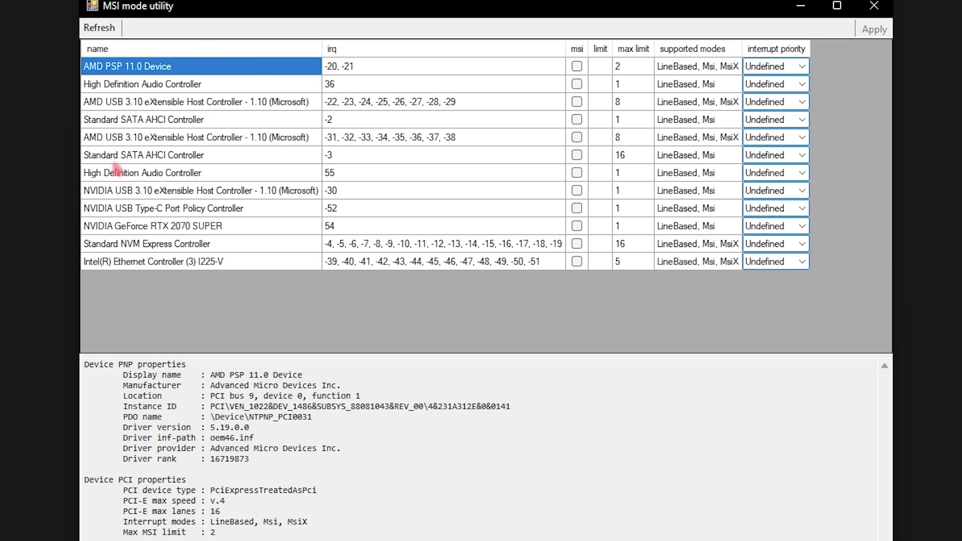
Step: Set the NVIDIA GeForce RTX 2070 SUPER interrupt priority to High
left_click(160, 229)
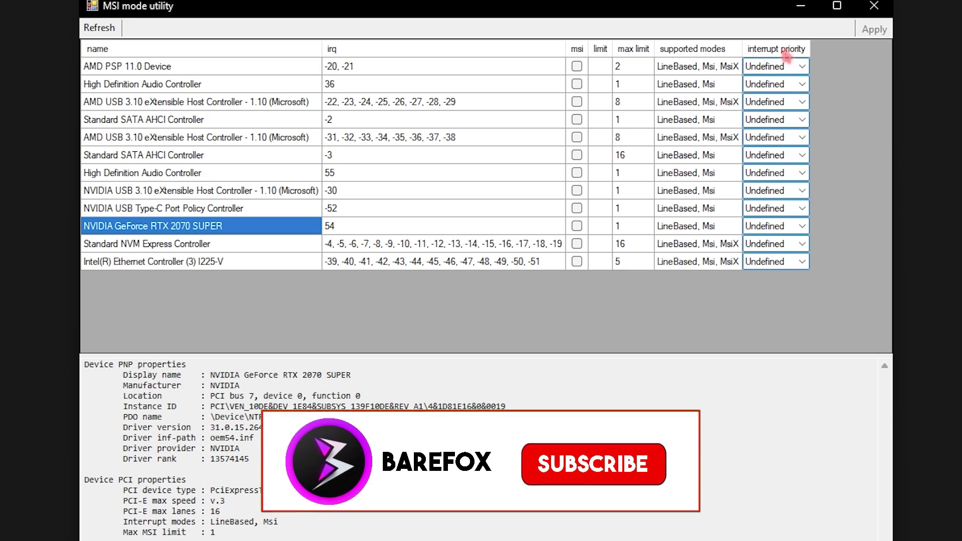
left_click(776, 227)
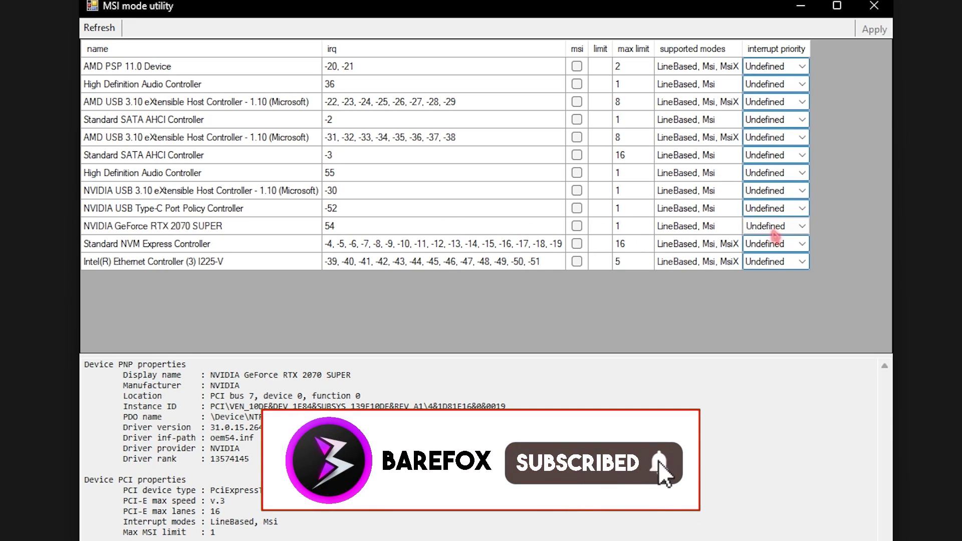
left_click(777, 227)
left_click(757, 271)
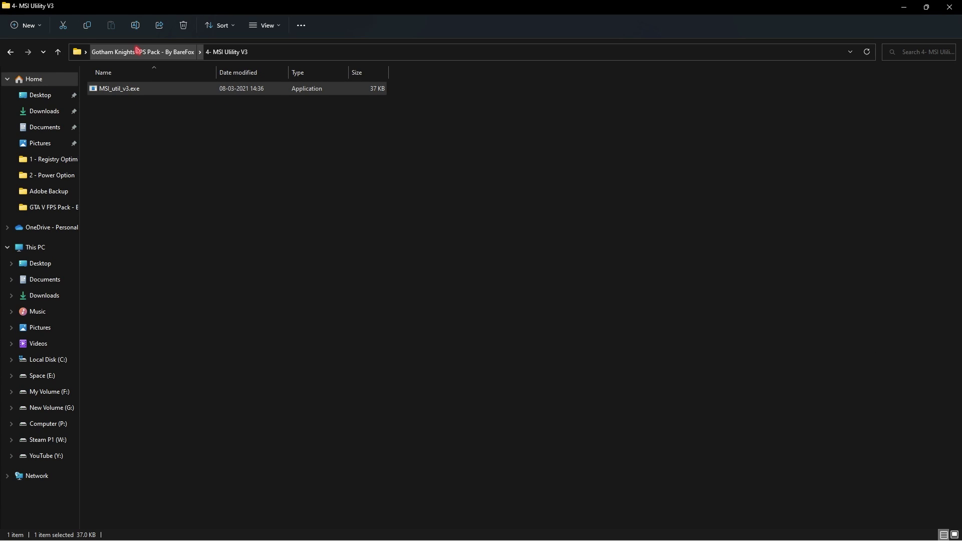
Step: Close the Gotham Knights FPS Pack window and return to the running game
left_click(137, 52)
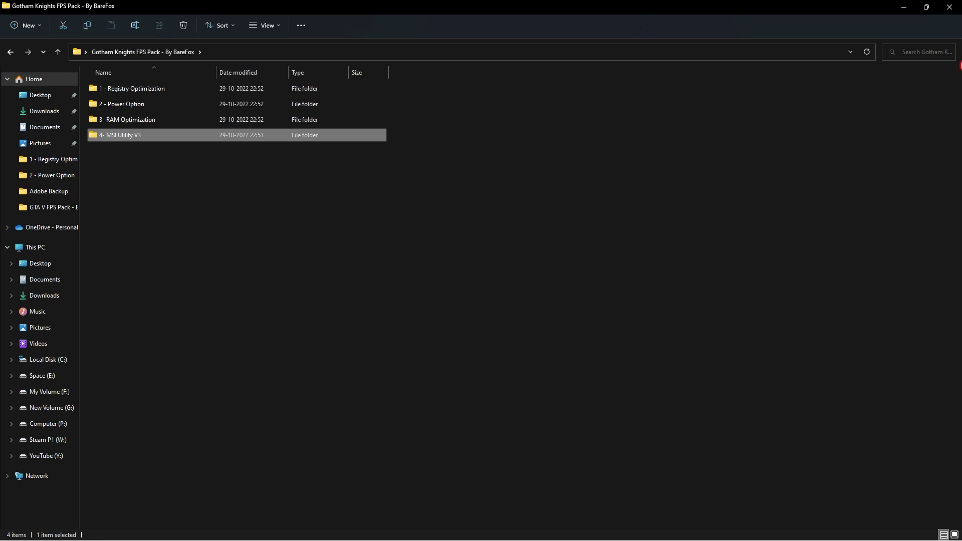
left_click(950, 7)
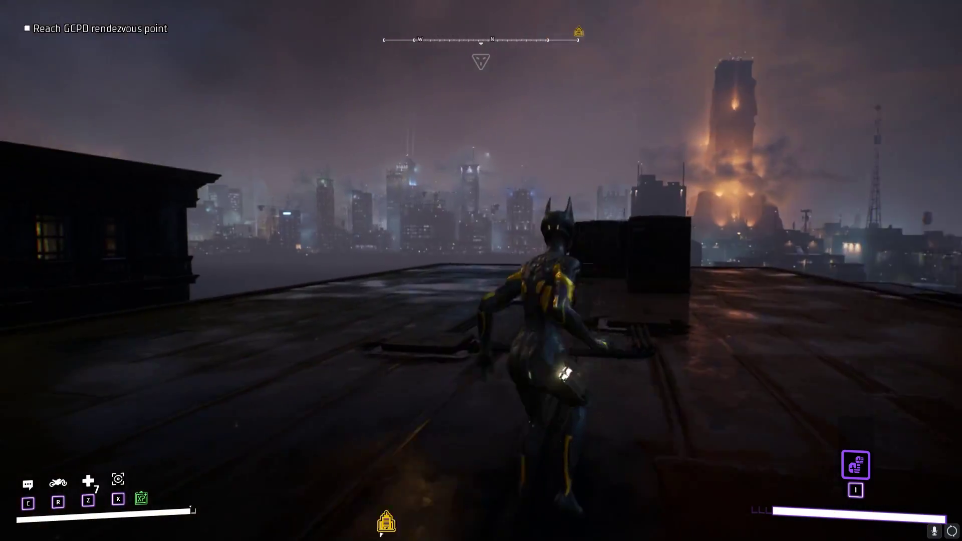
Step: Pause Gotham Knights and bring up the Graphics tab of Options
key("Escape")
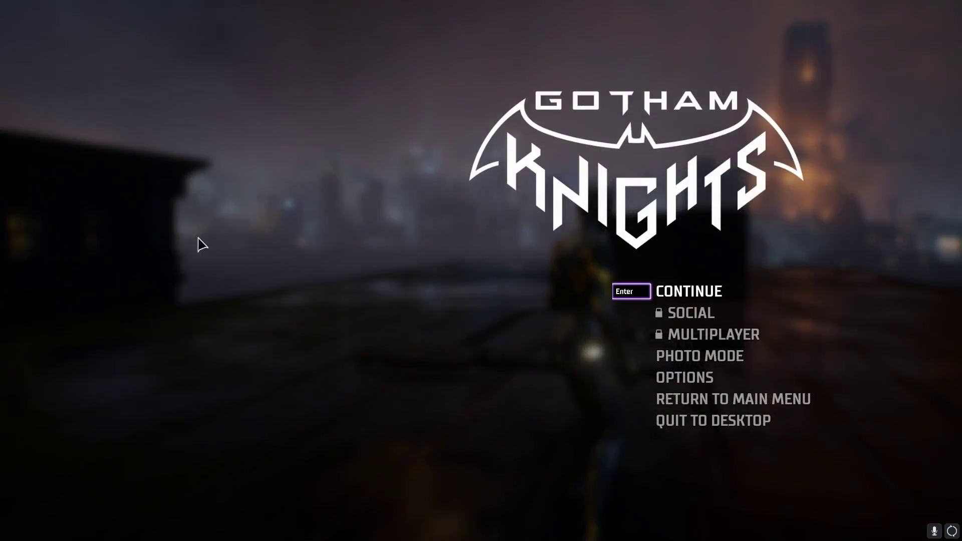
left_click(695, 378)
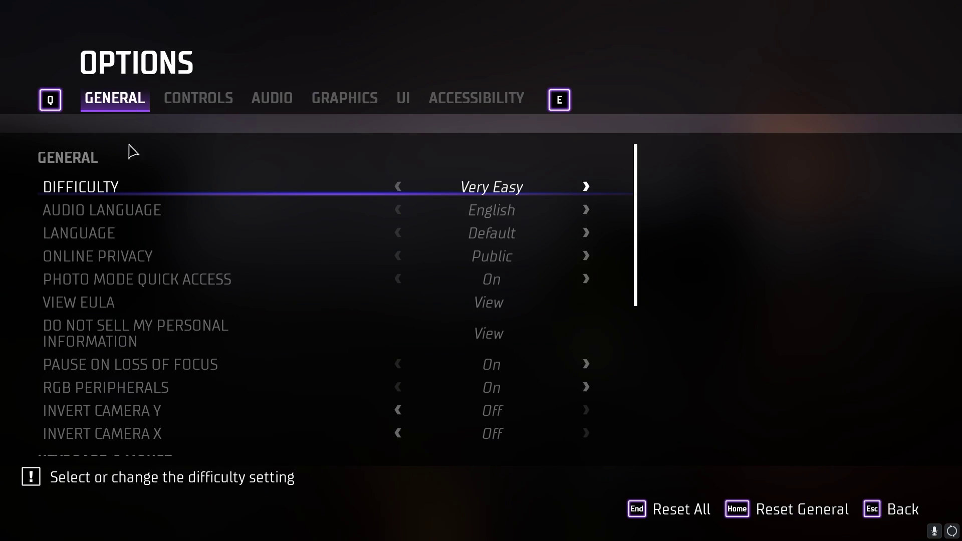
scroll(189, 313, "down", 5)
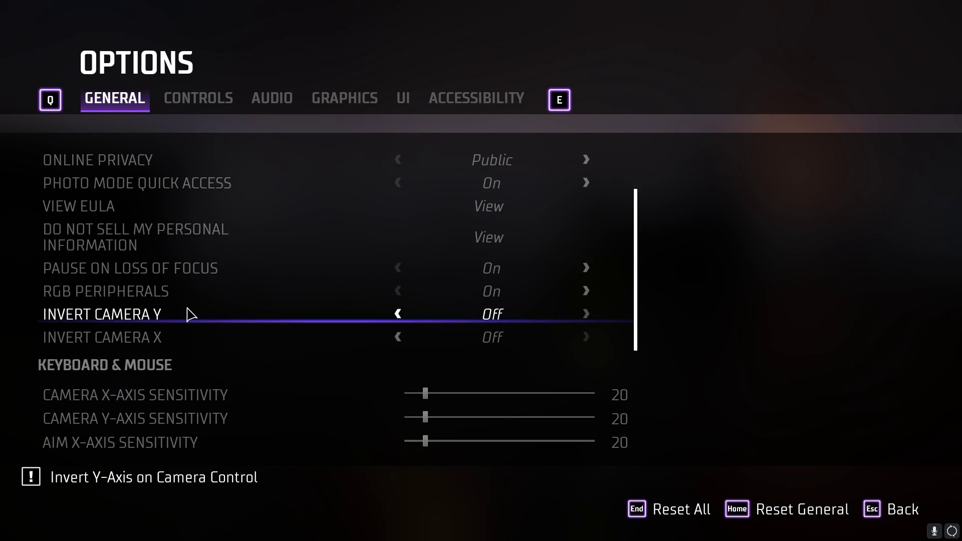
scroll(190, 314, "up", 3)
scroll(189, 313, "up", 2)
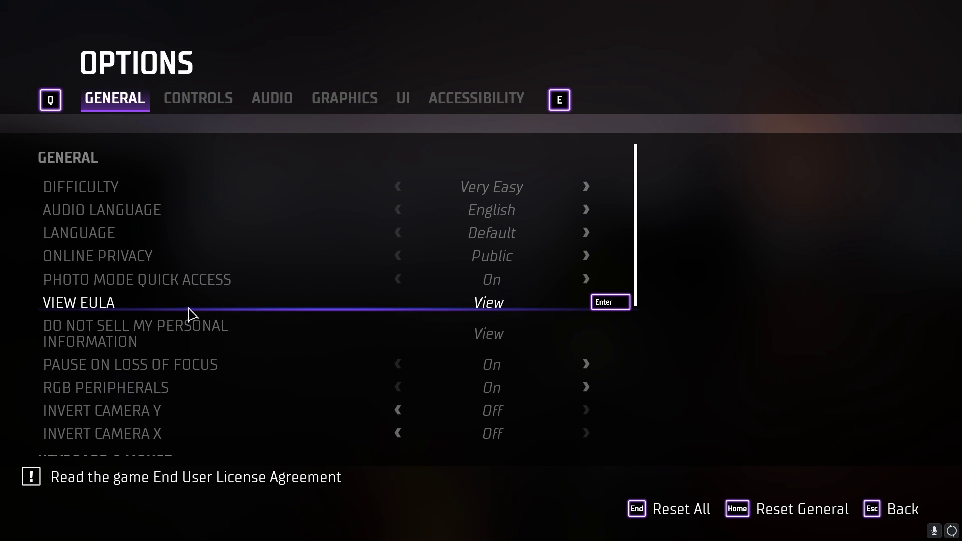
left_click(340, 105)
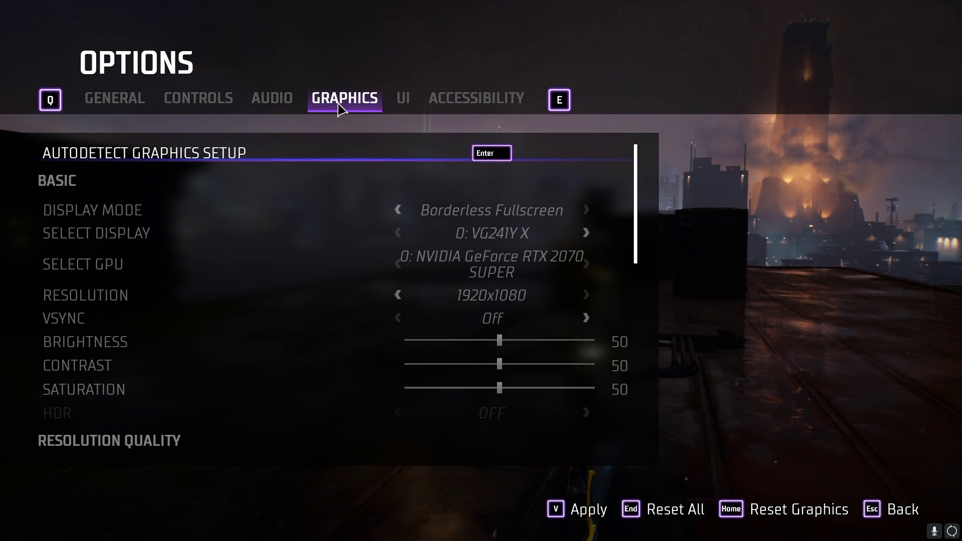
Step: Switch Display Mode to Windowed, then back to Borderless Fullscreen
mouse_move(390, 153)
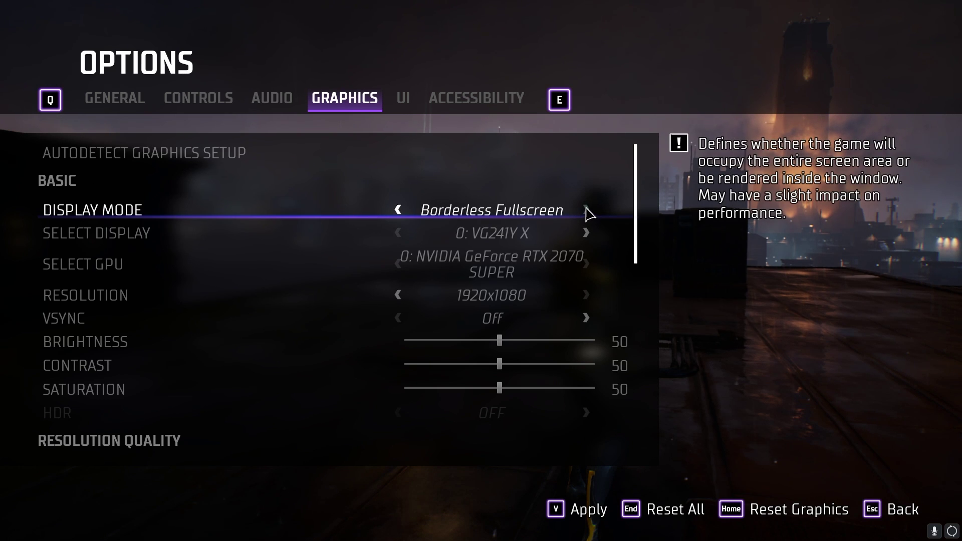
left_click(398, 211)
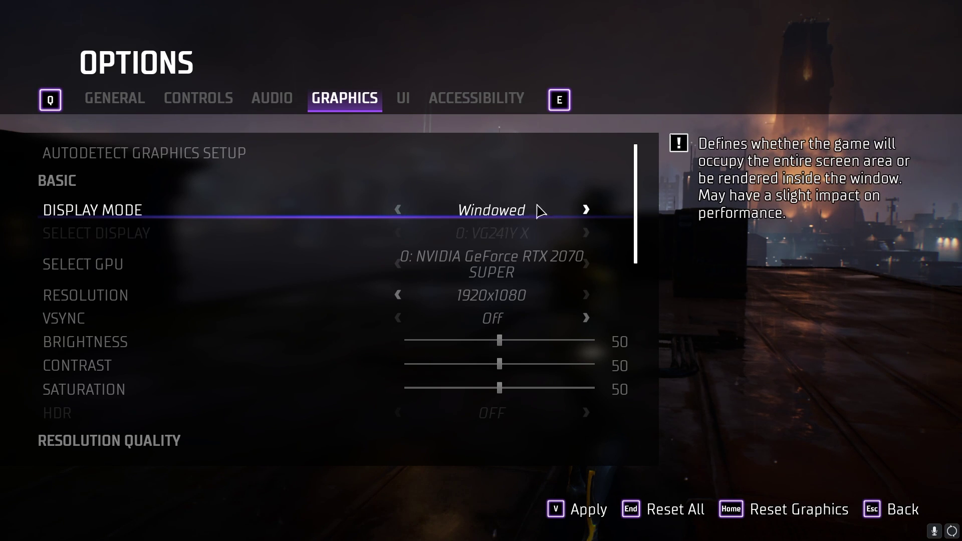
left_click(587, 211)
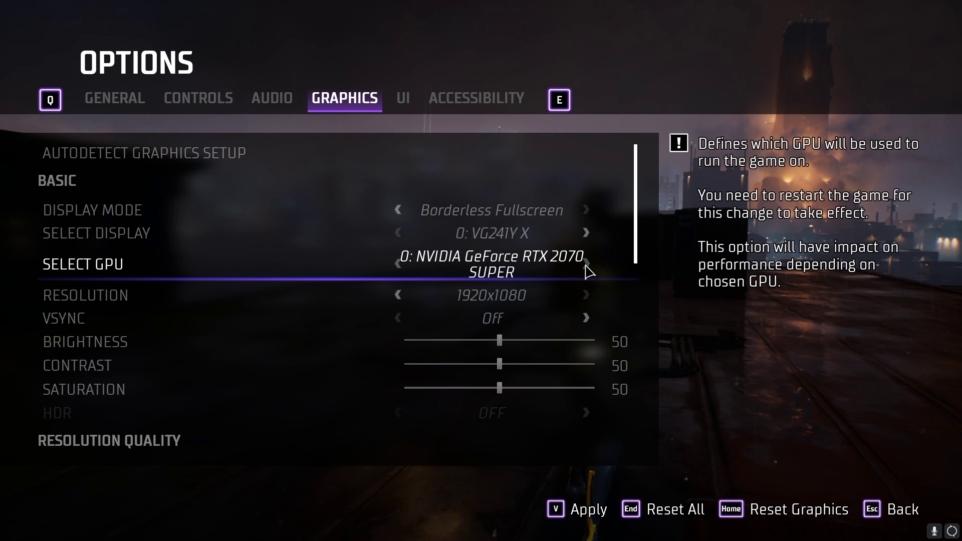
Step: Drop the Resolution from 1920x1080 to 1366x768, then scroll down to Resolution Quality
scroll(531, 278, "down", 1)
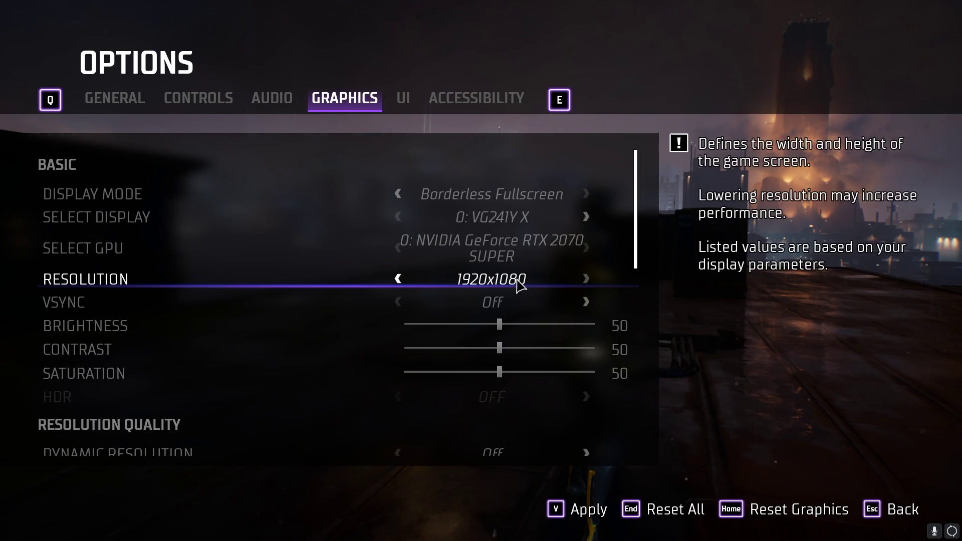
left_click(400, 279)
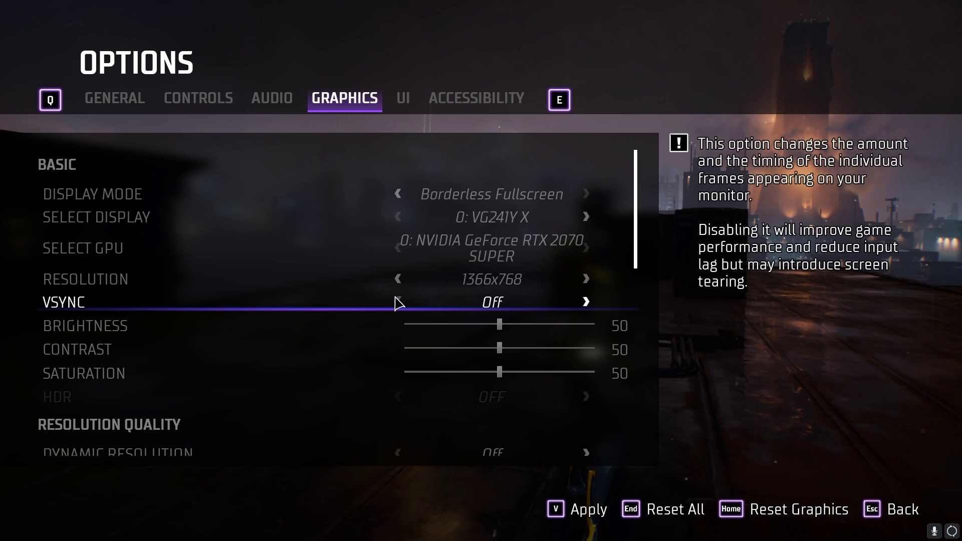
scroll(395, 302, "down", 1)
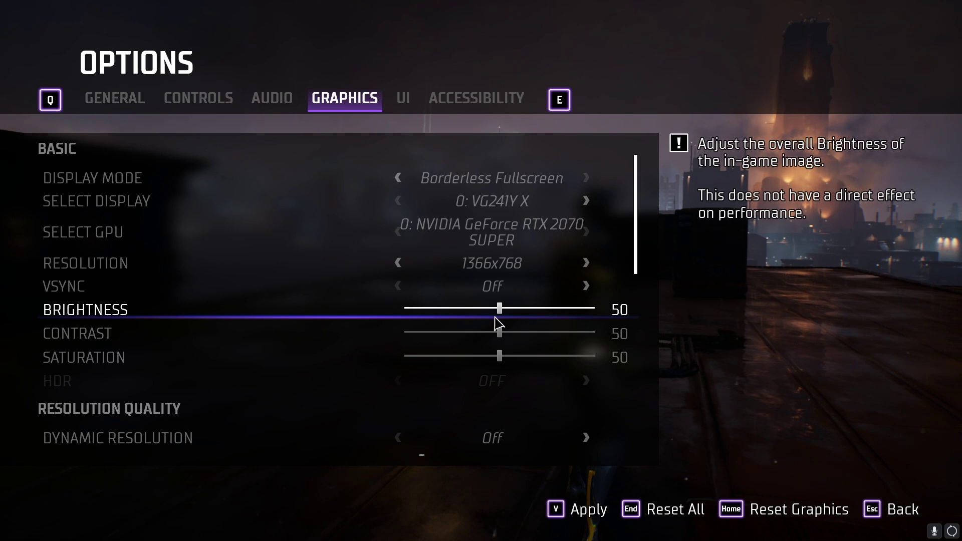
scroll(493, 325, "down", 5)
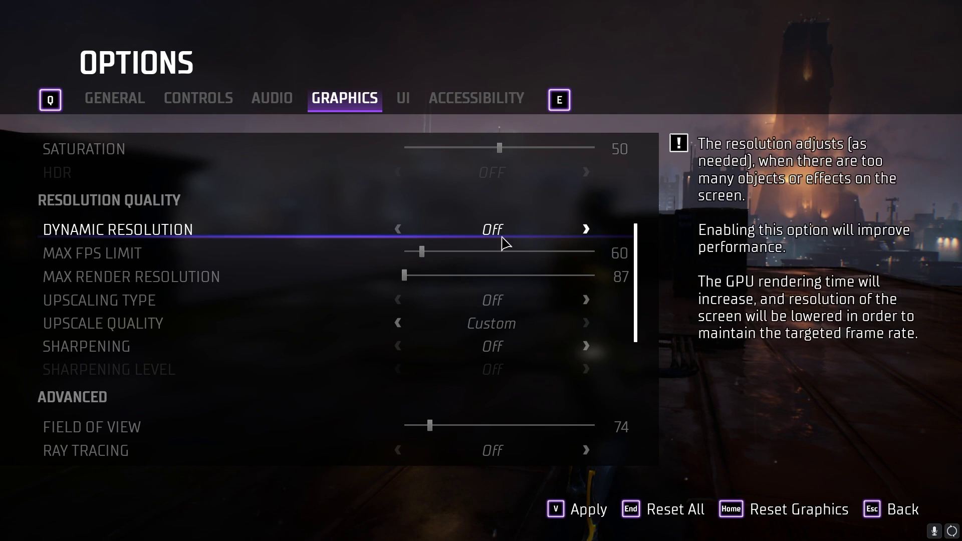
Step: Turn Dynamic Resolution On with Max FPS Limit 240 and Min FPS Limit 60
left_click(586, 229)
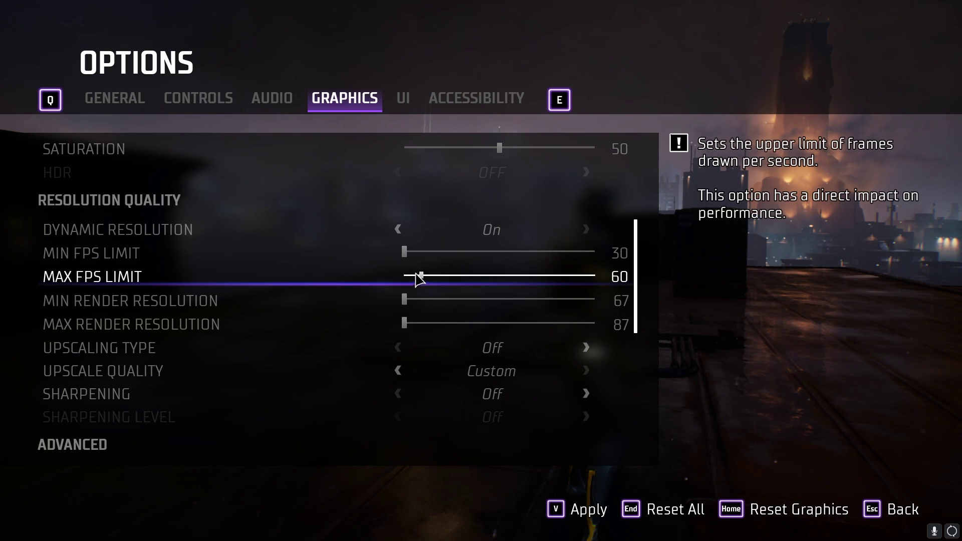
left_click_drag(421, 276, 526, 290)
left_click_drag(409, 247, 420, 256)
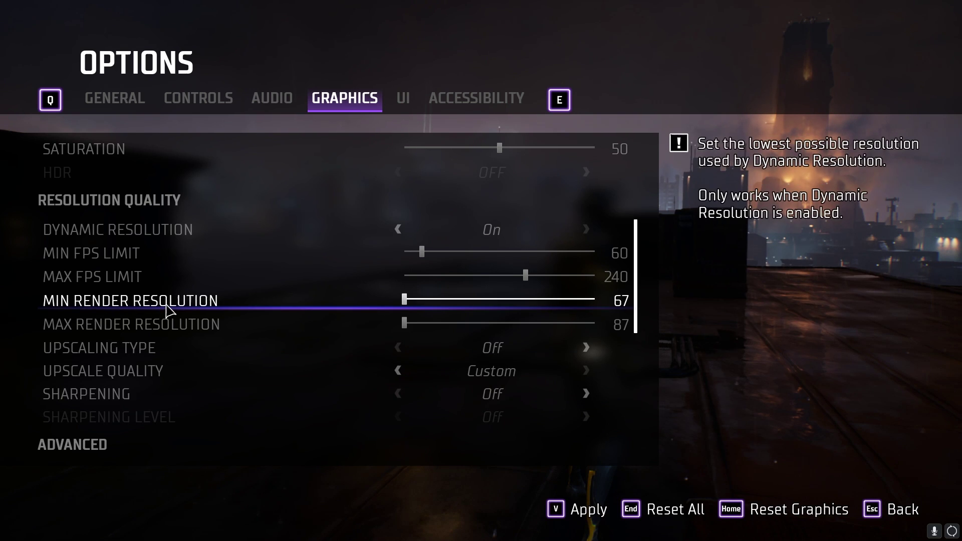
Step: Set both Min and Max Render Resolution to 94
left_click(404, 301)
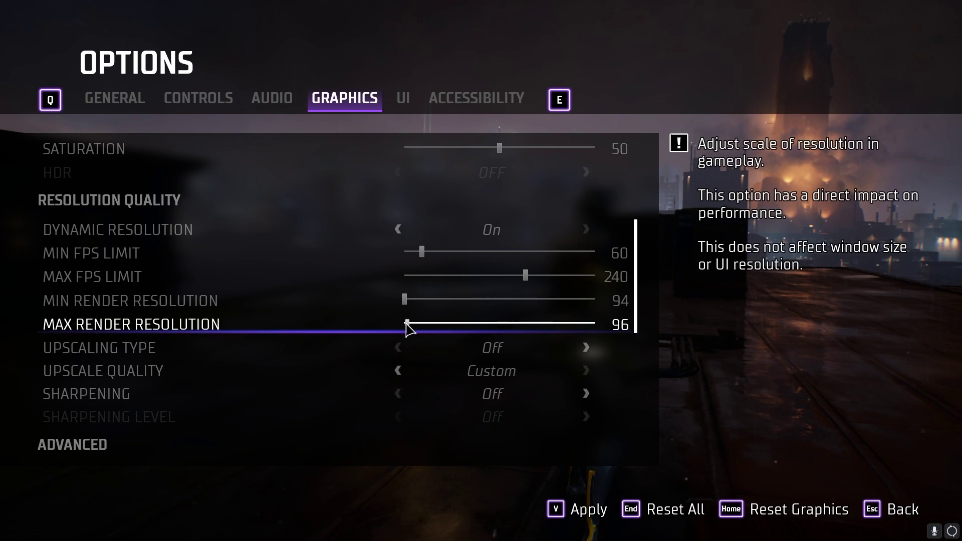
left_click_drag(409, 326, 266, 326)
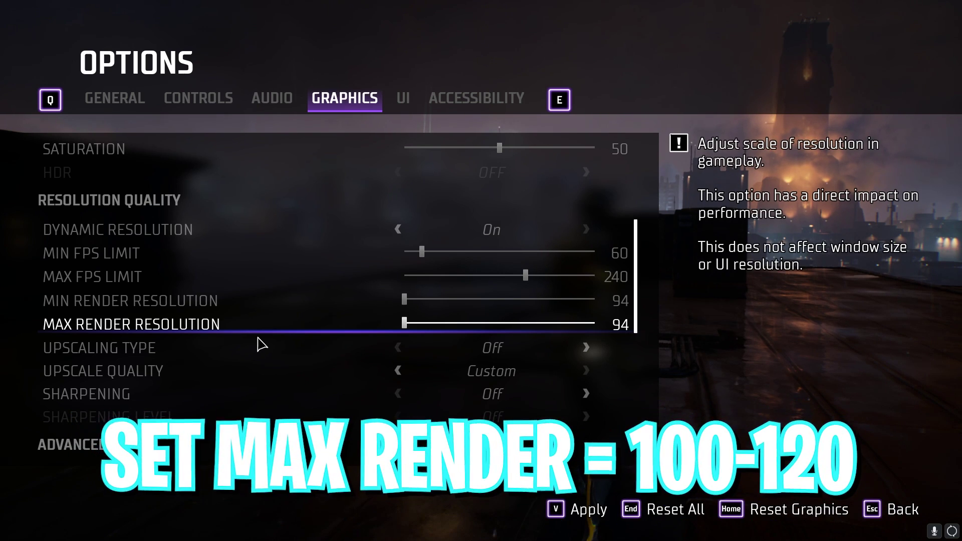
scroll(206, 340, "down", 1)
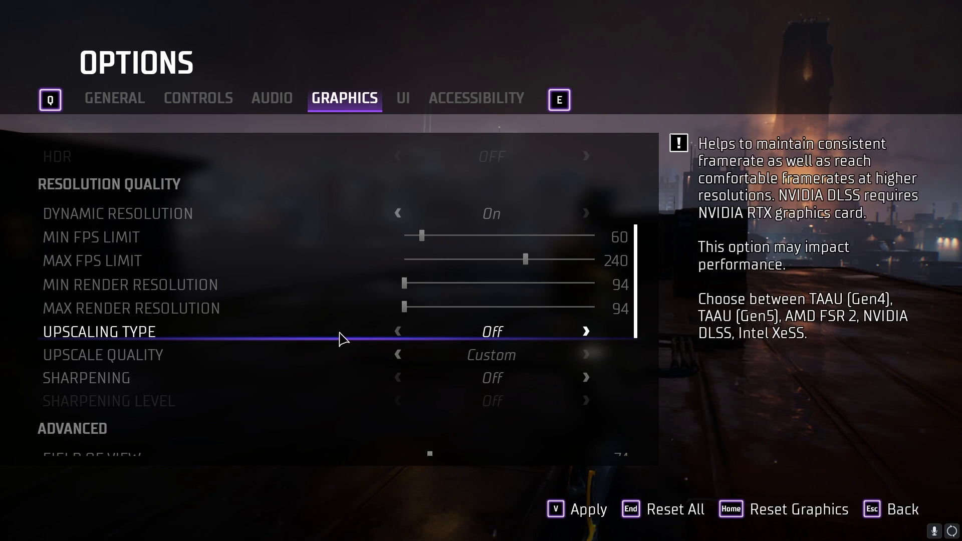
Step: Widen the Field of View to 100
scroll(379, 358, "down", 1)
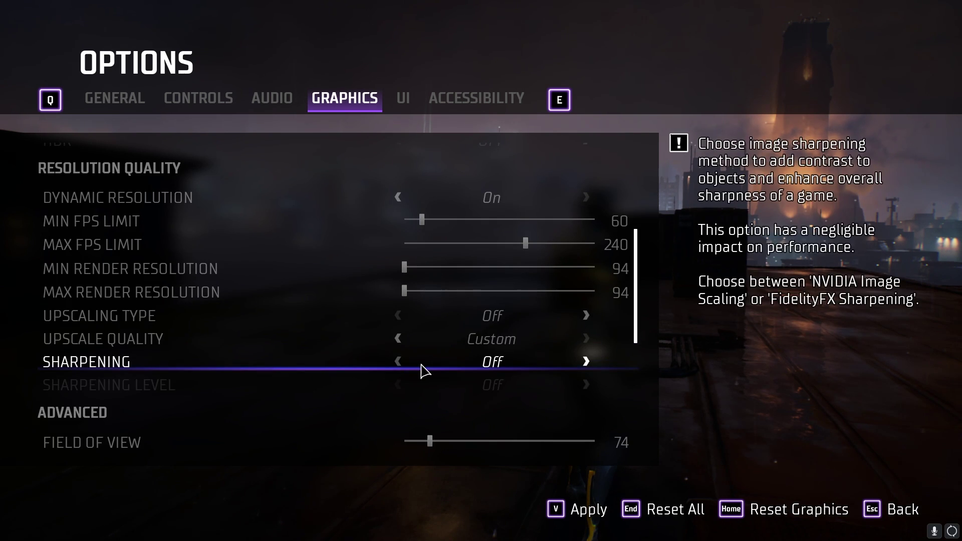
scroll(422, 371, "down", 5)
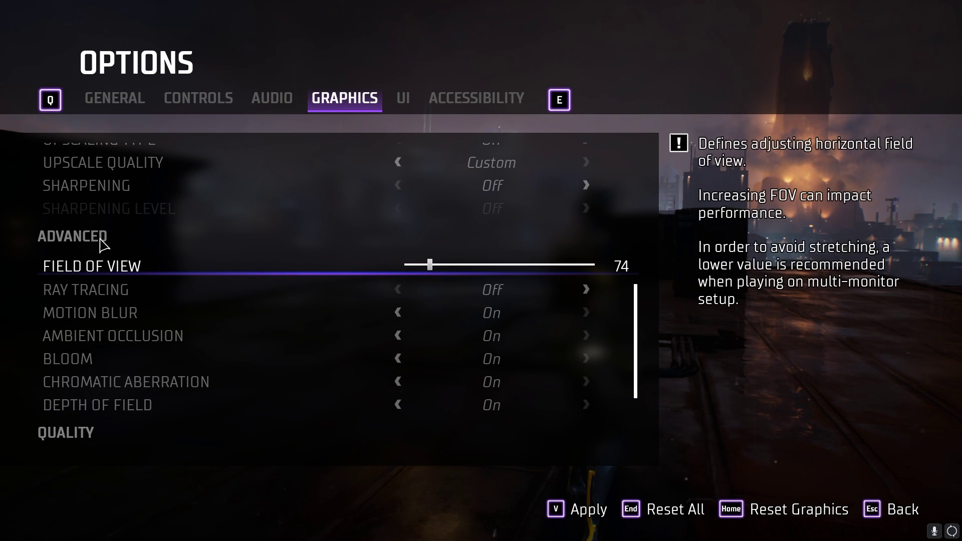
left_click_drag(432, 267, 594, 267)
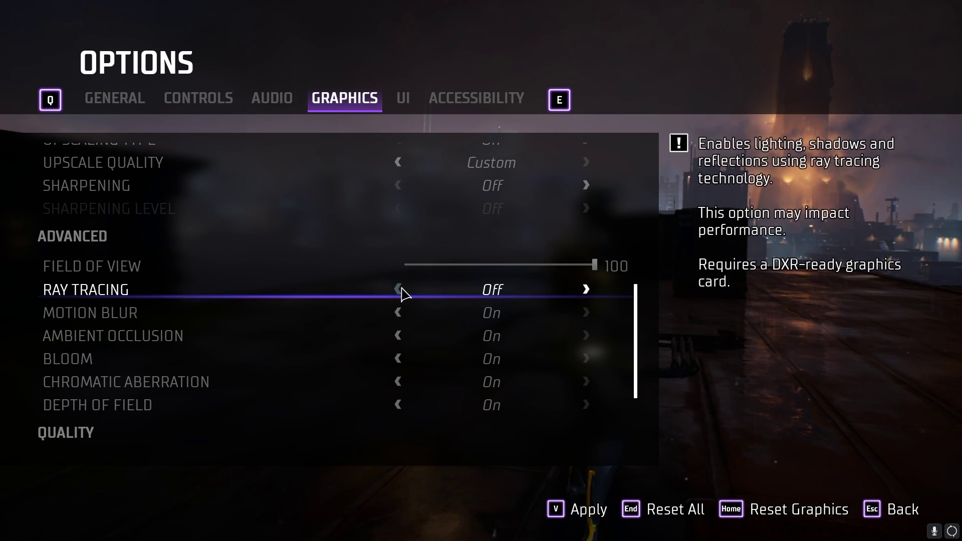
Step: Set Motion Blur, Ambient Occlusion, Bloom and Depth of Field to Off
left_click(396, 314)
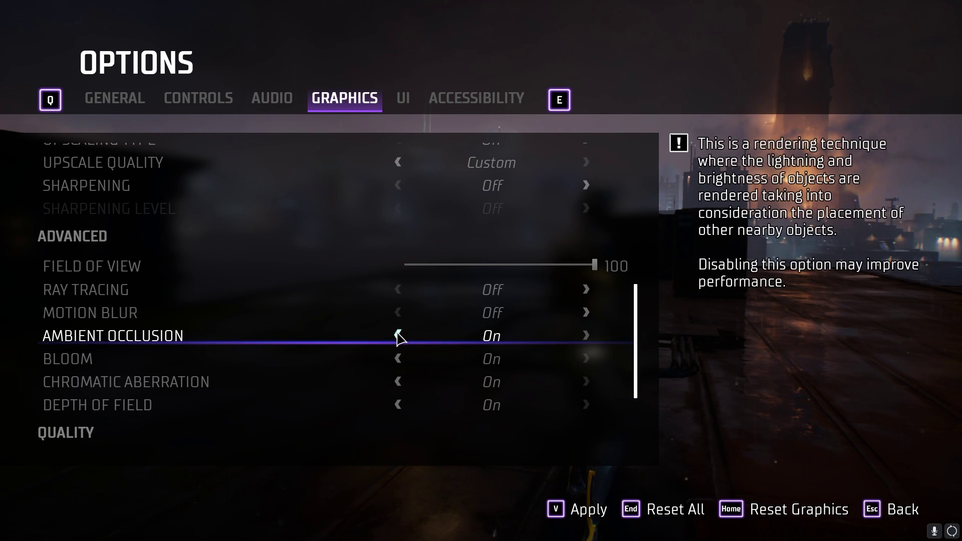
left_click(398, 336)
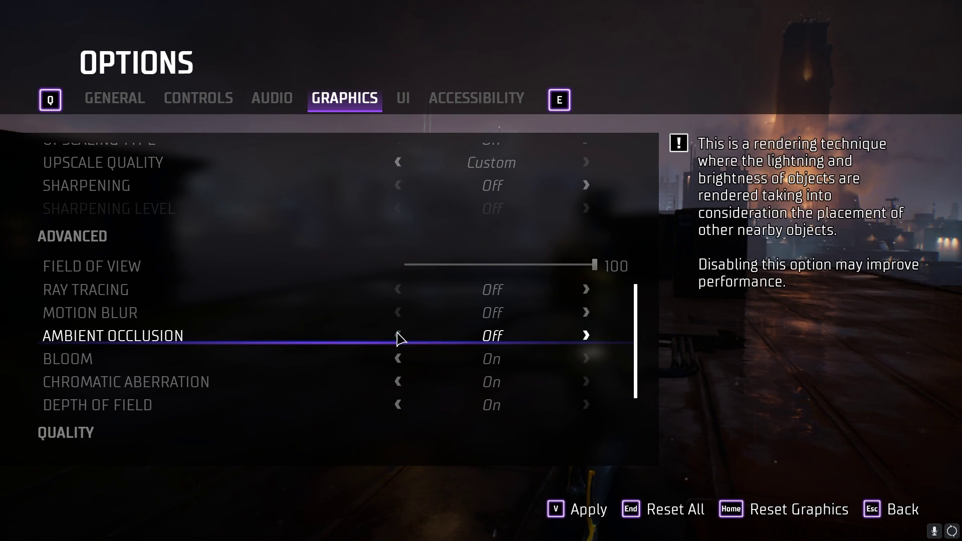
left_click(399, 358)
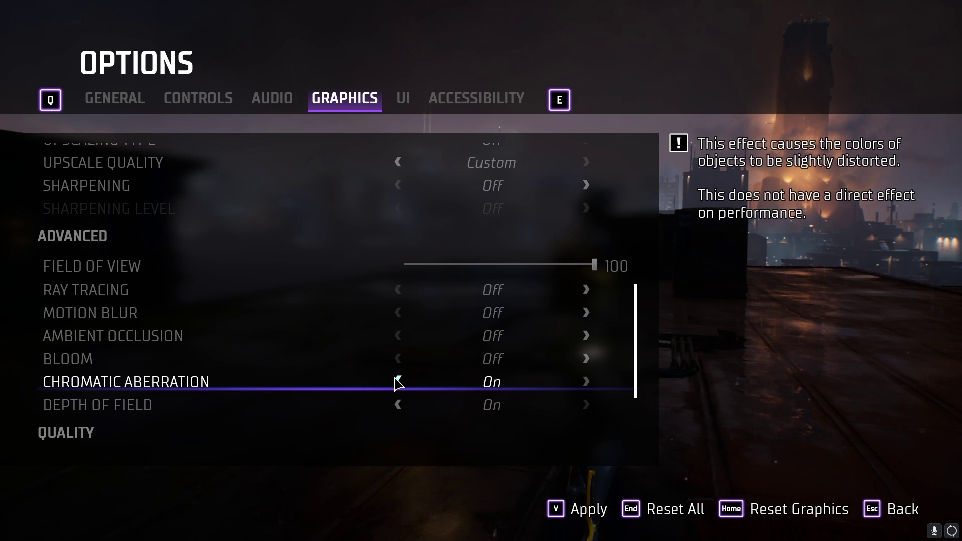
left_click(398, 405)
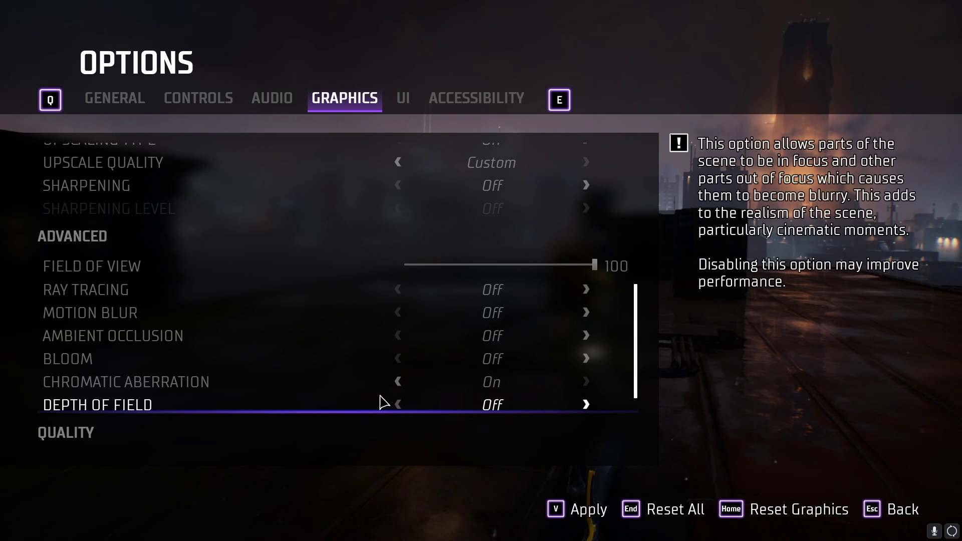
Step: Cycle the Quality Preset through Medium and High, then settle it on Low
scroll(273, 368, "down", 1)
scroll(271, 365, "down", 2)
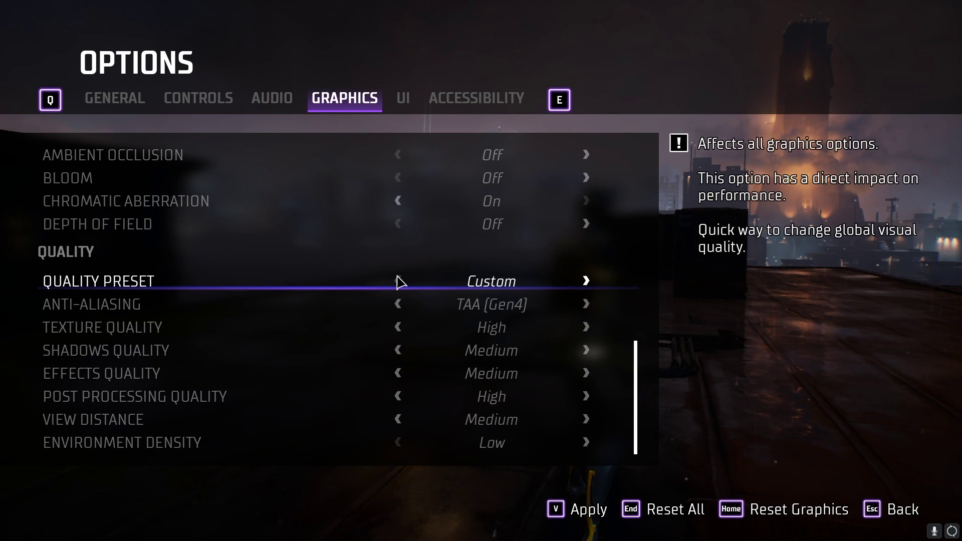
left_click(586, 281)
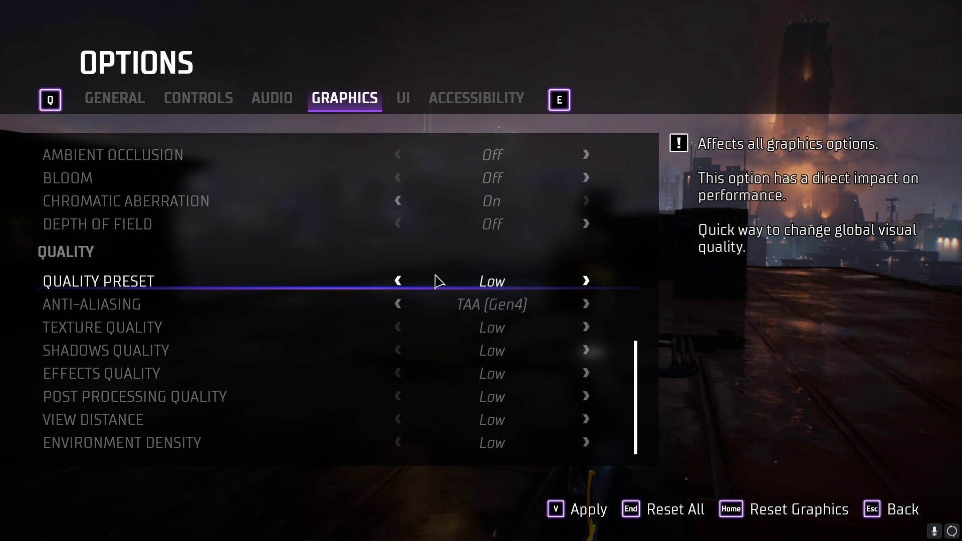
left_click(586, 281)
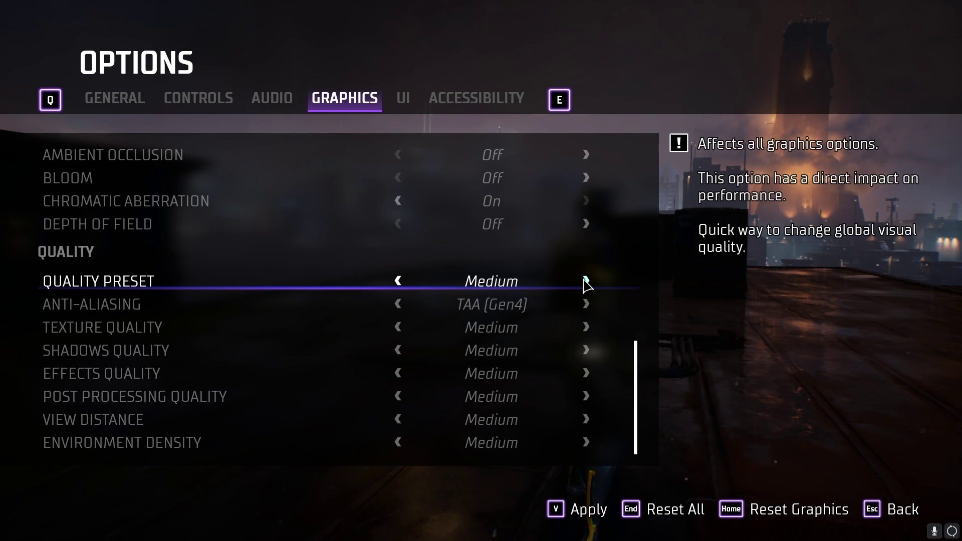
left_click(589, 282)
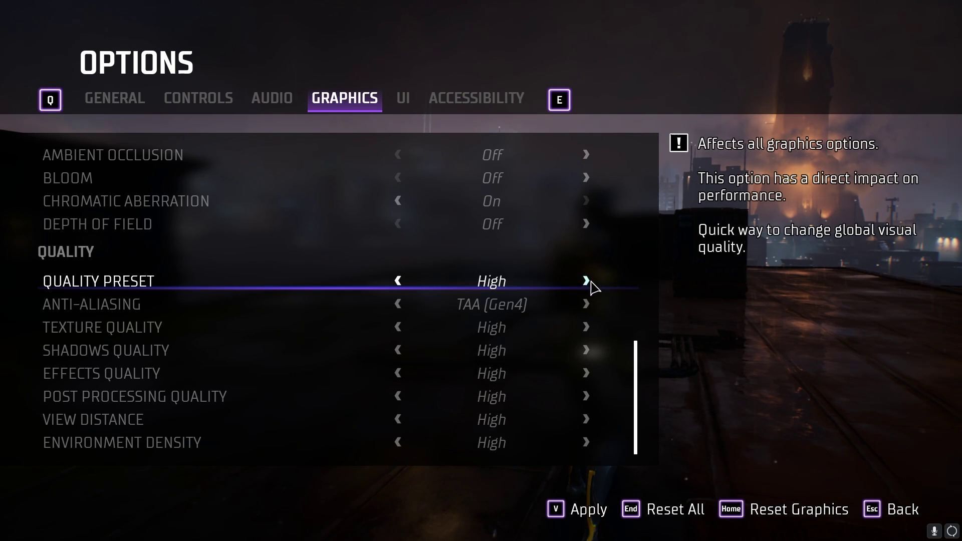
left_click(591, 284)
left_click(398, 282)
left_click(398, 281)
left_click(398, 281)
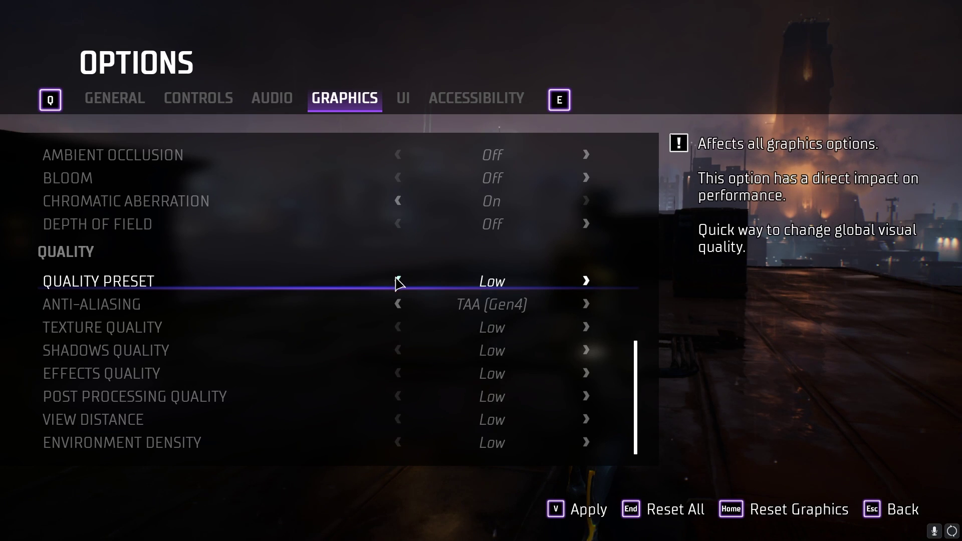
left_click(399, 282)
Step: Exit Options and run the character back and forth across the rooftop
key("Escape")
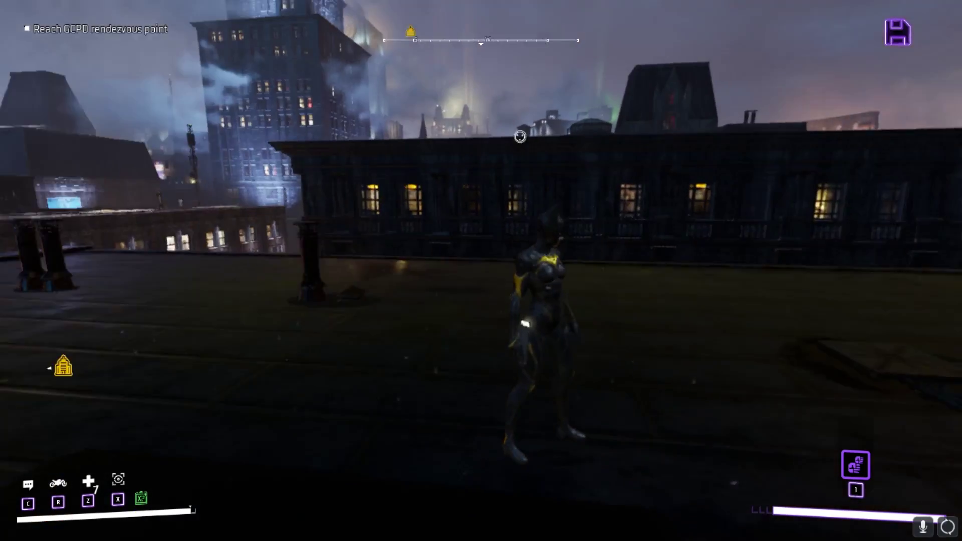
key("w")
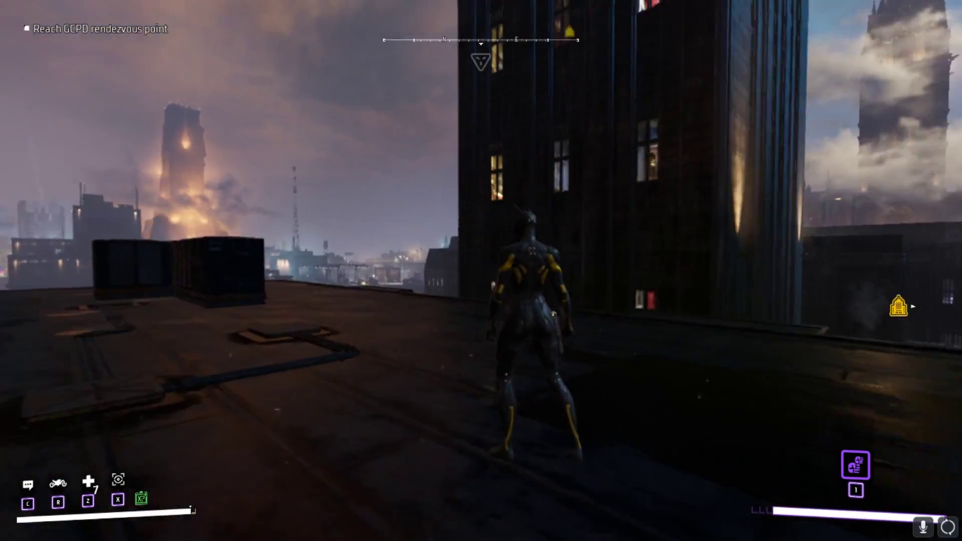
key("s")
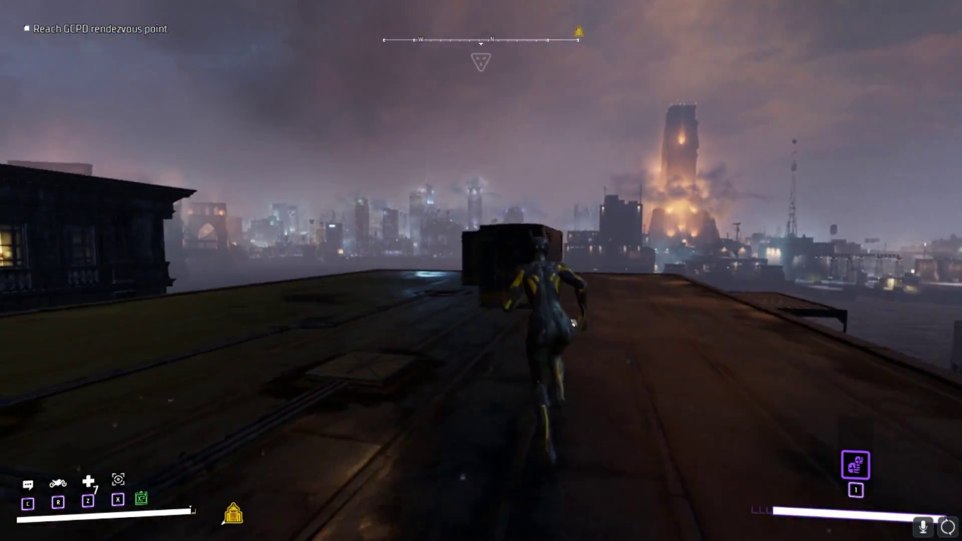
key("w")
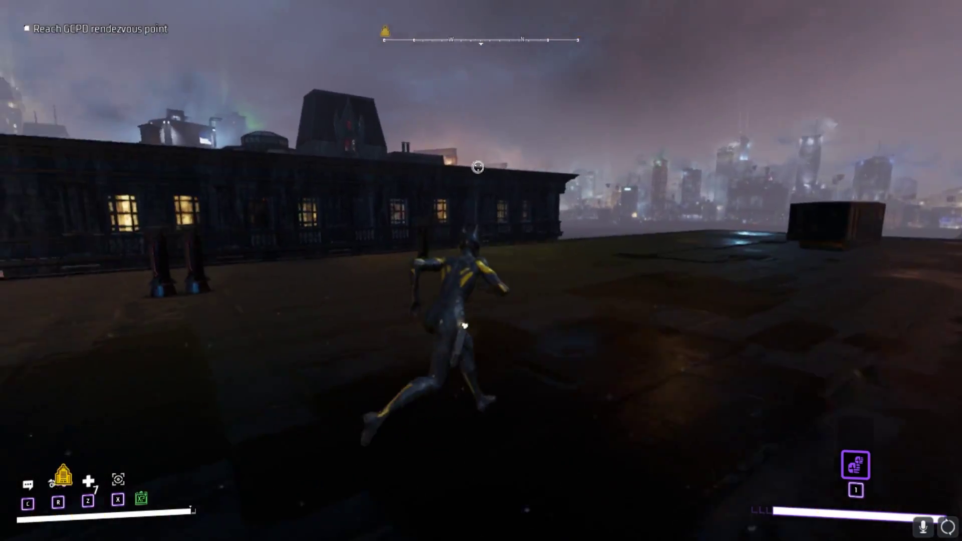
key("w")
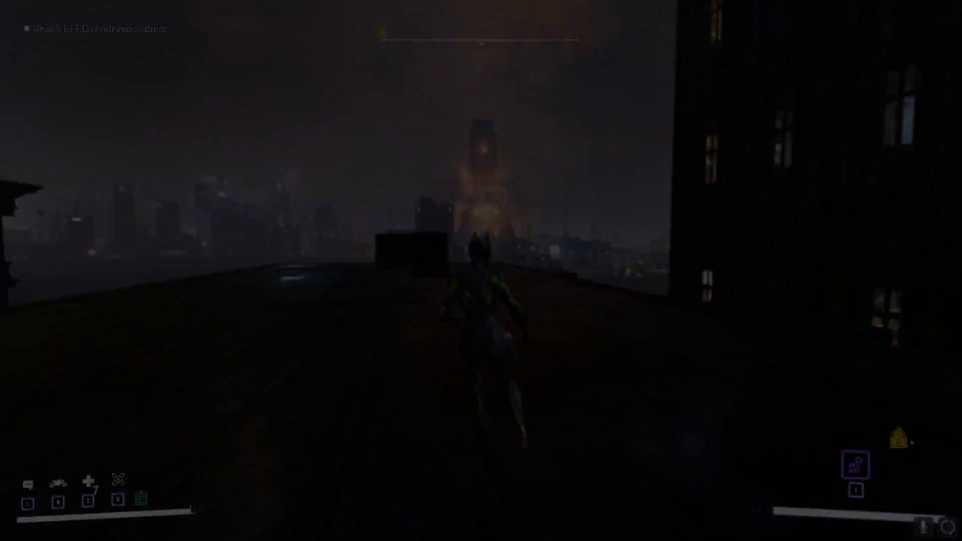